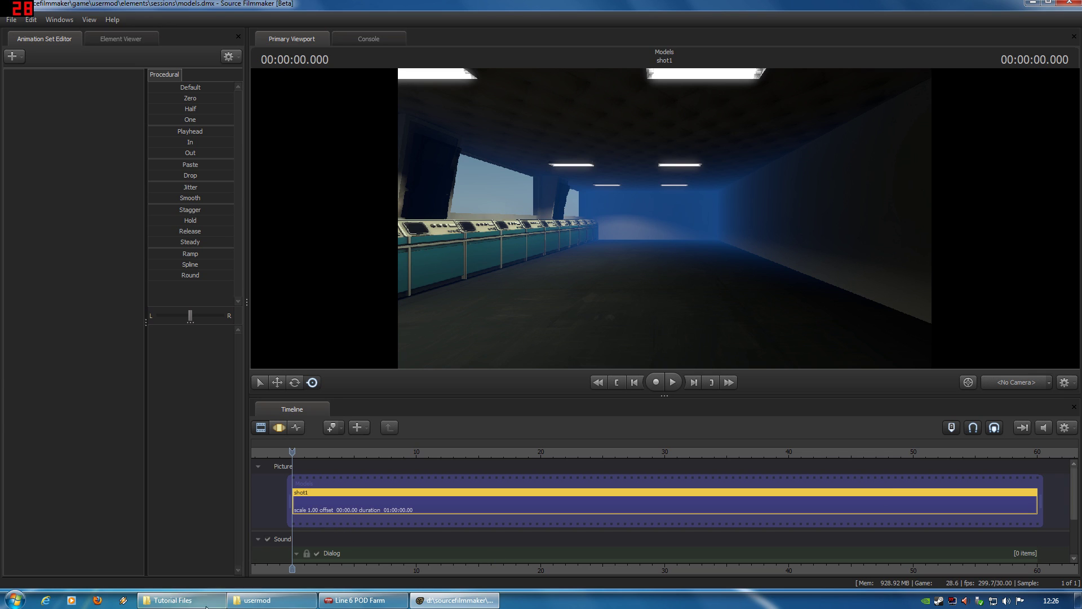
Bring up the Tutorial Files folder and look over the downloaded re5_jill, zelda_player_model_and_ragdoll and zerosuit_gmod archives.
click(172, 600)
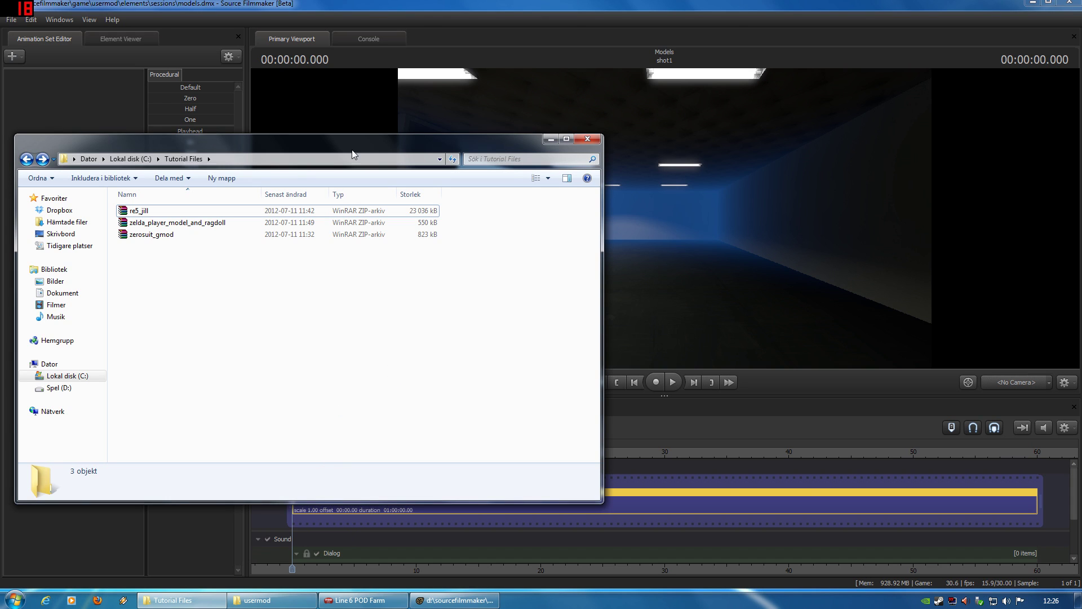
drag(380, 147, 584, 160)
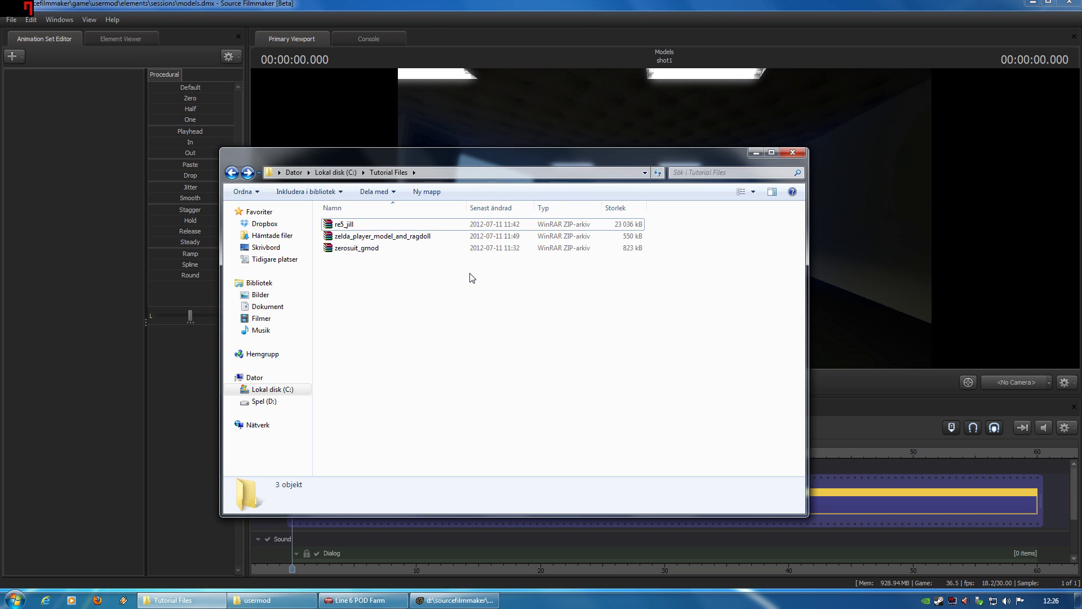
click(356, 241)
click(349, 259)
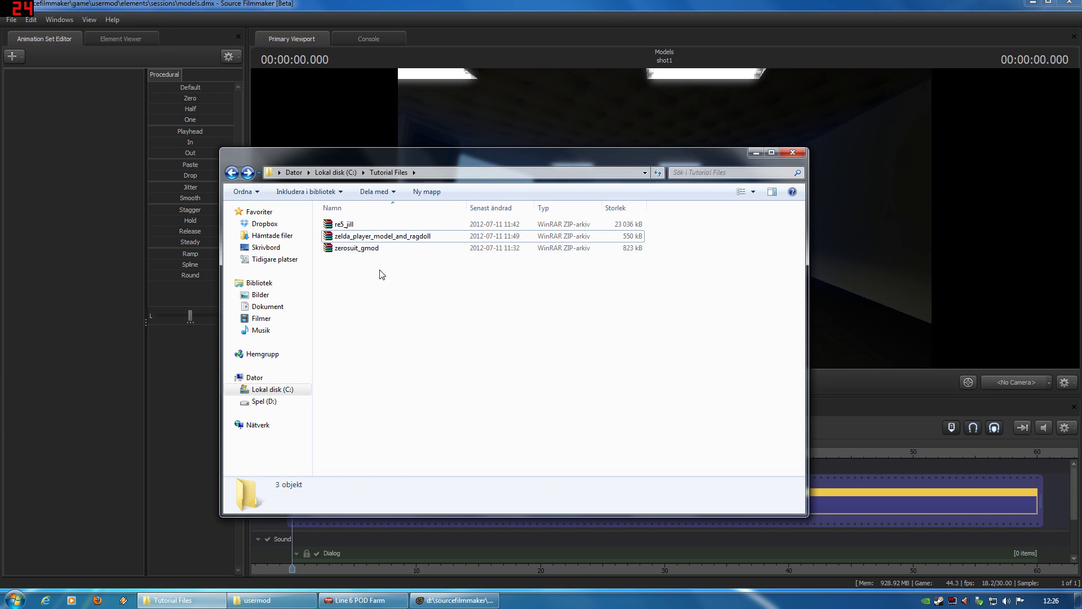
drag(380, 272, 362, 239)
click(381, 295)
click(345, 225)
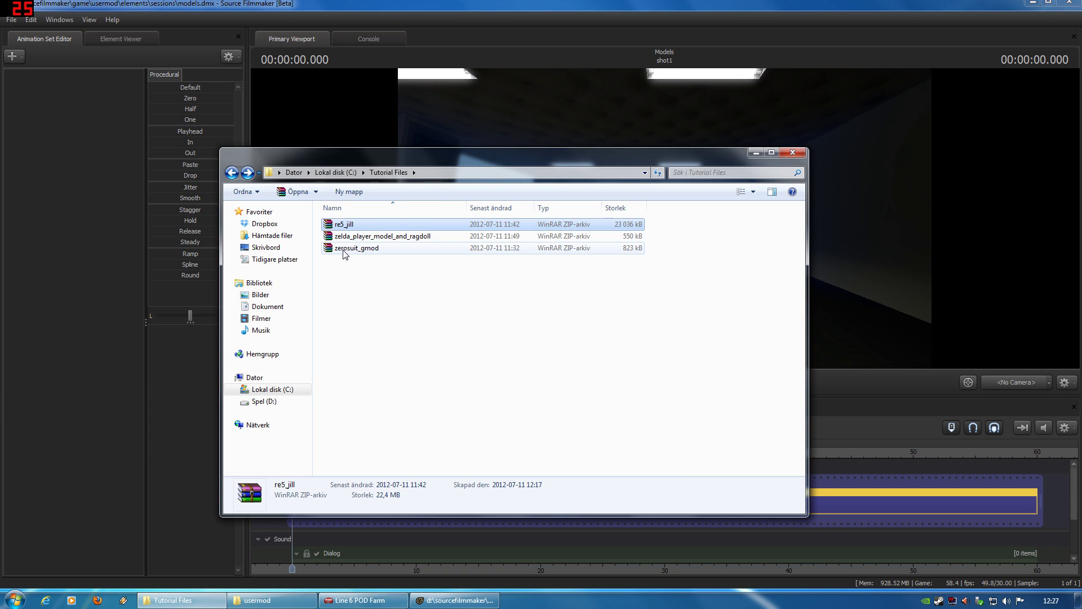
Inspect the materials and models folders inside ZeroSuit_Gmod in the zerosuit_gmod archive, and close the archive.
double_click(345, 249)
double_click(152, 227)
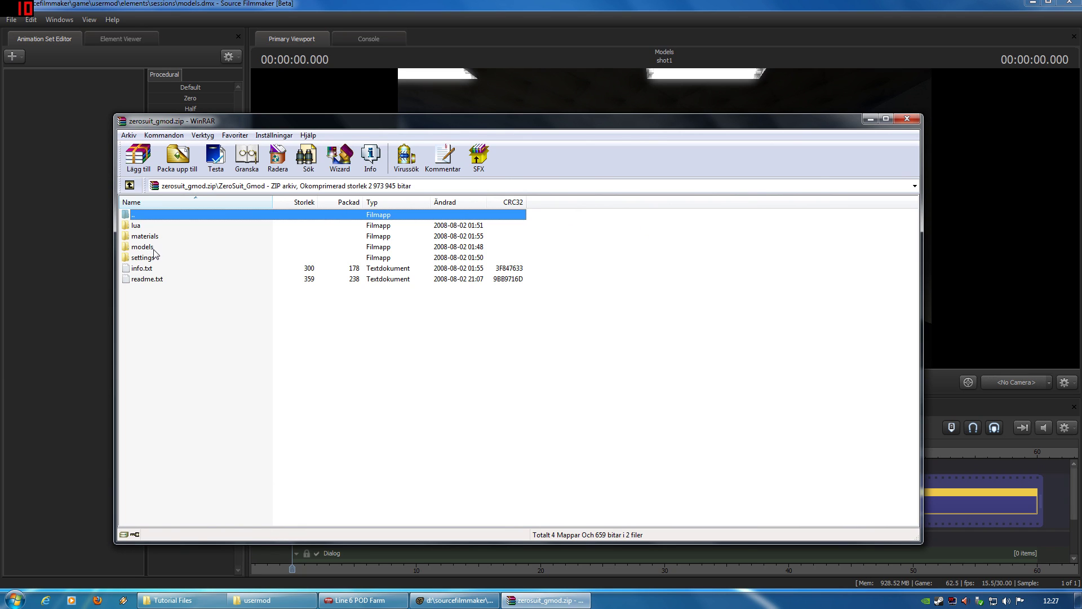
click(147, 247)
click(153, 238)
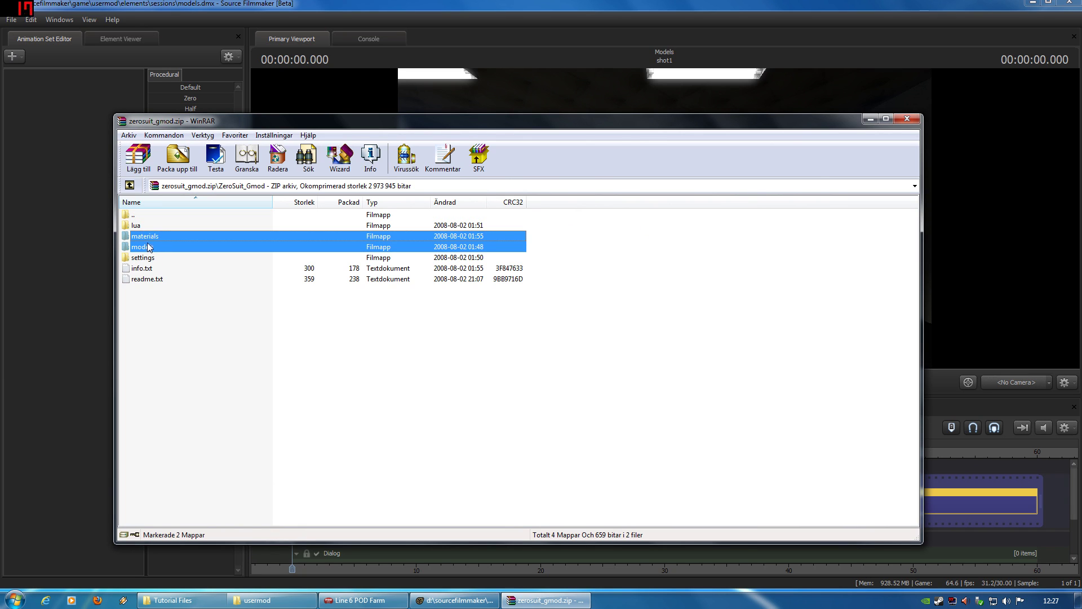
click(665, 392)
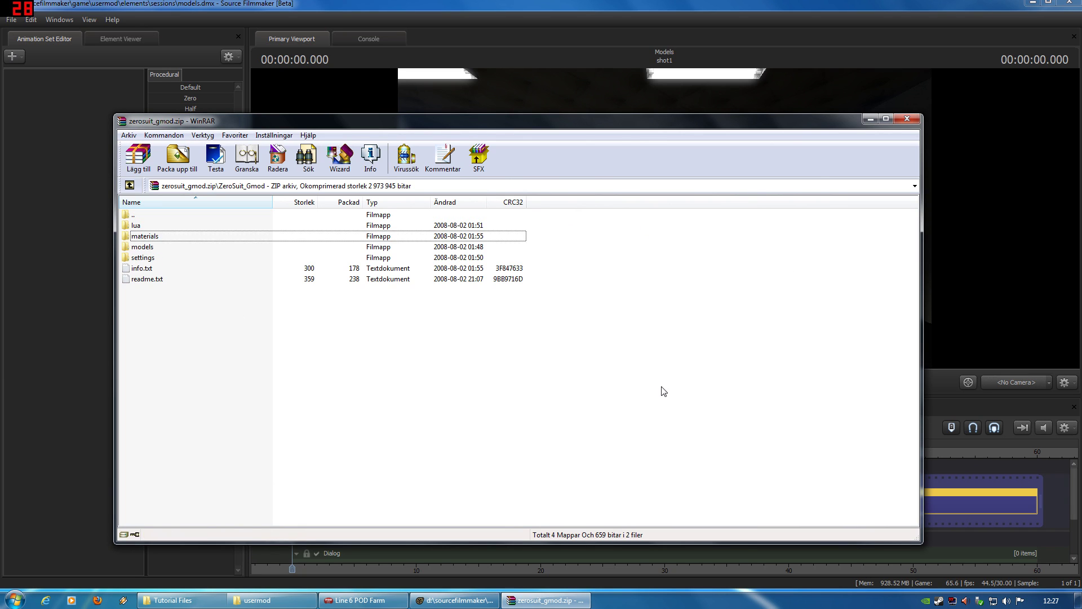
click(907, 119)
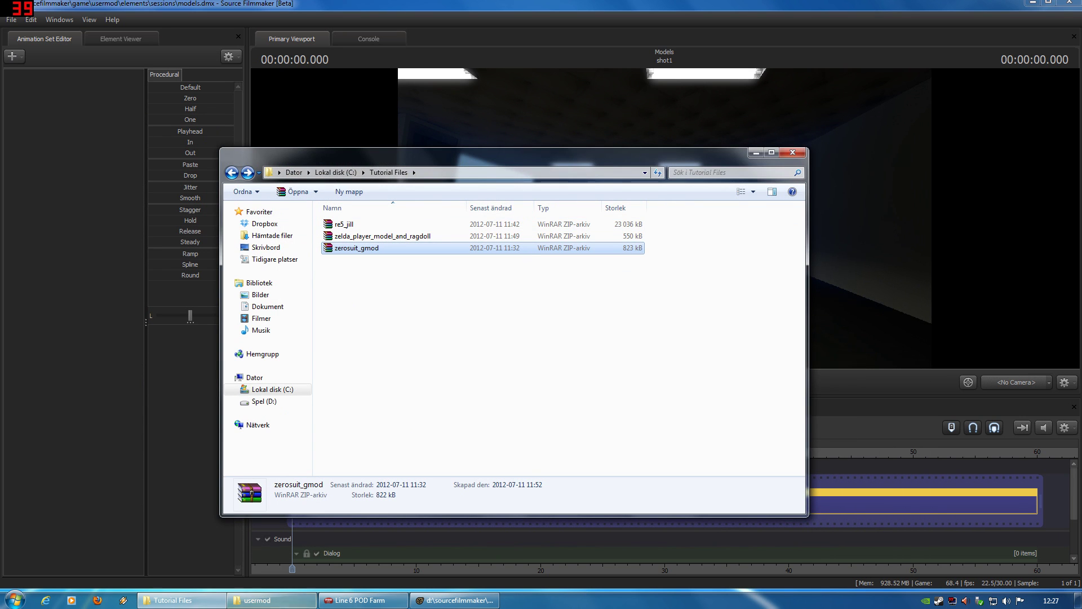
Locate the materials and models folders in SourceFilmmaker's usermod folder, and return to Source Filmmaker.
key(alt+Tab)
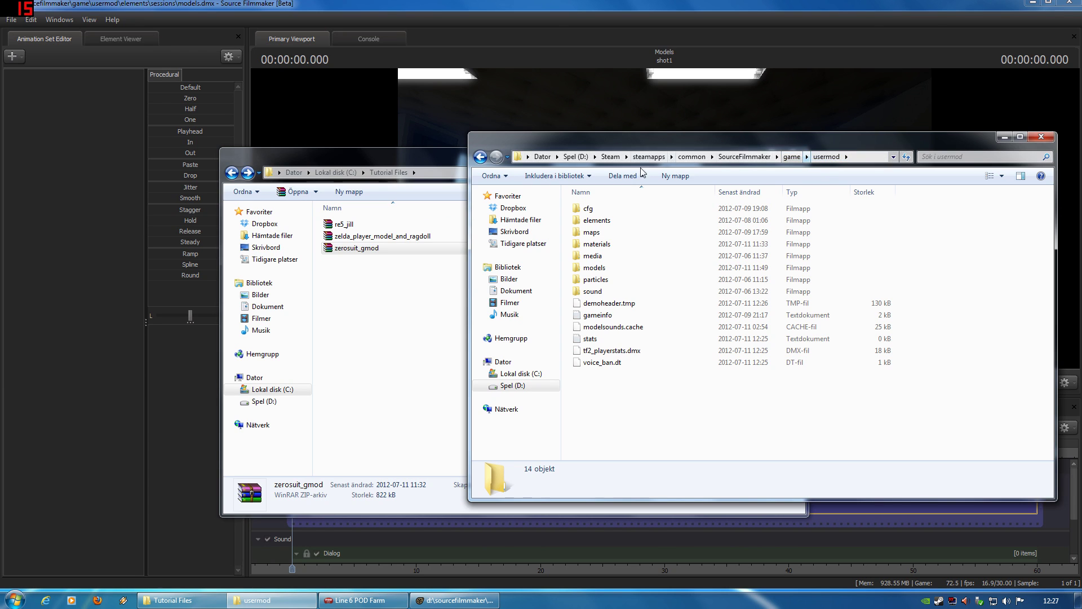
click(602, 247)
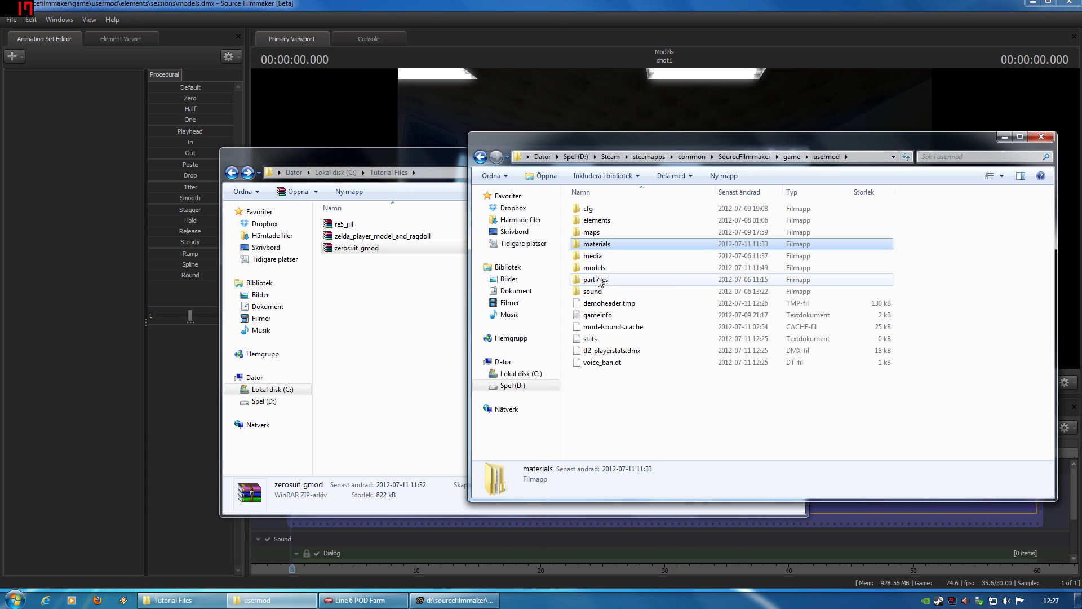
ctrl+click(599, 269)
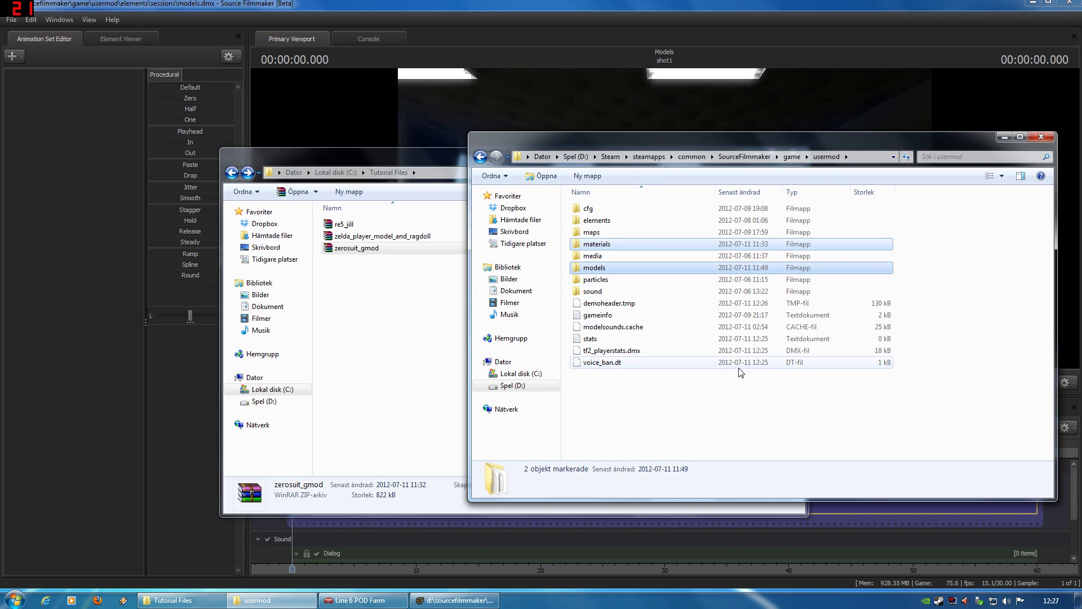
click(747, 436)
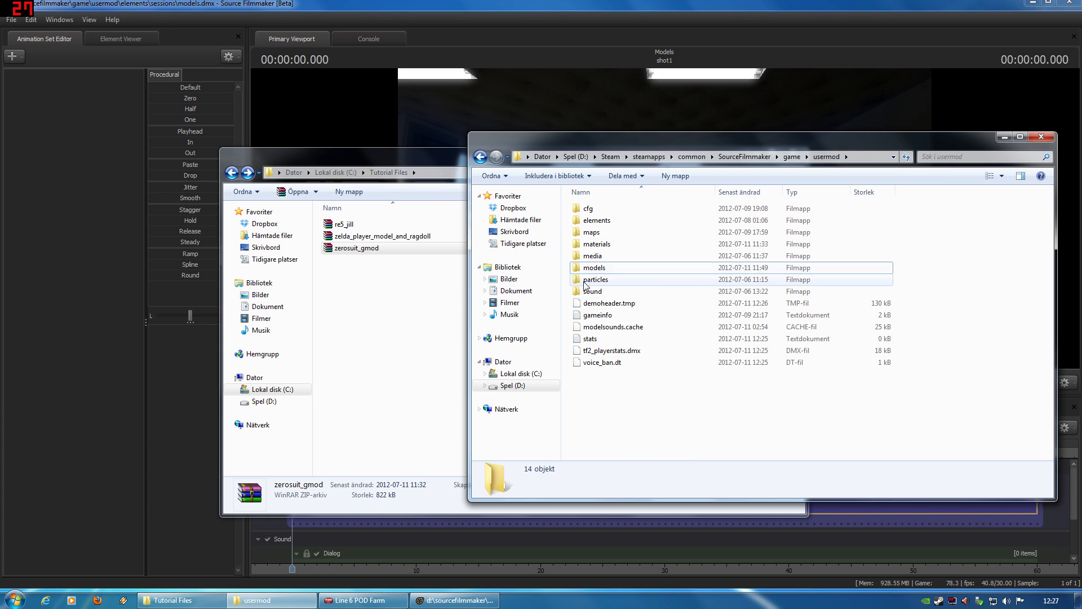
click(377, 98)
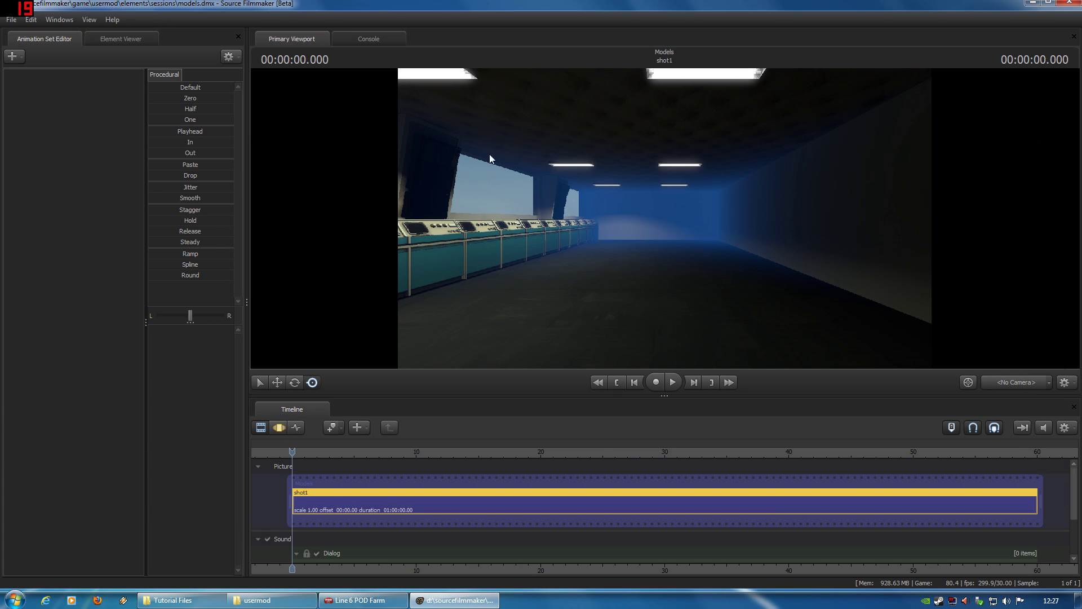
Try adding the usermod model zelda.mdl as a new animation set, and undo the addition.
click(12, 57)
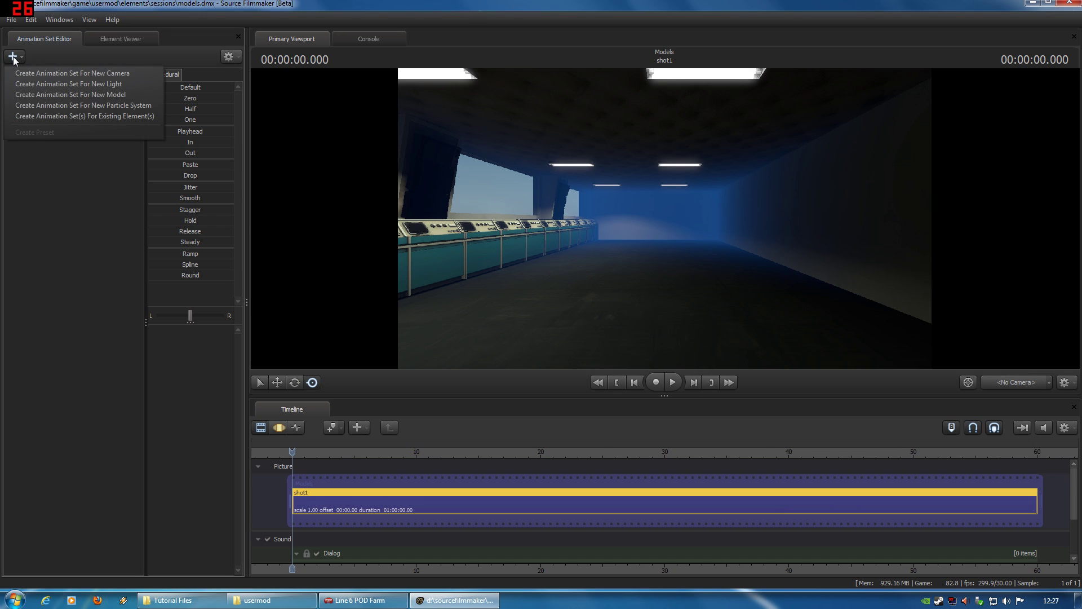
click(76, 95)
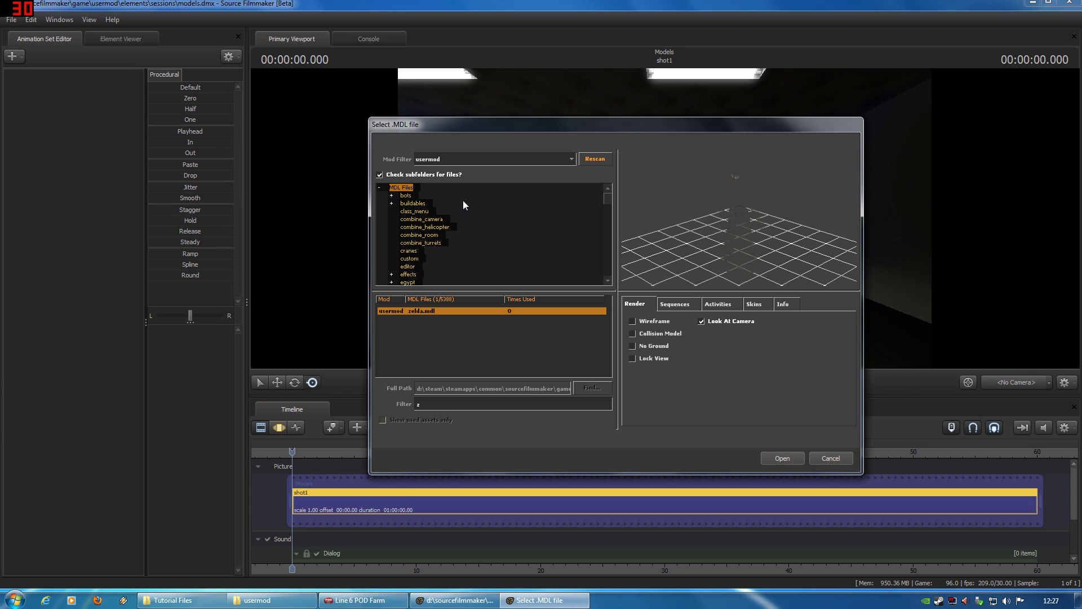
click(773, 457)
key(s)
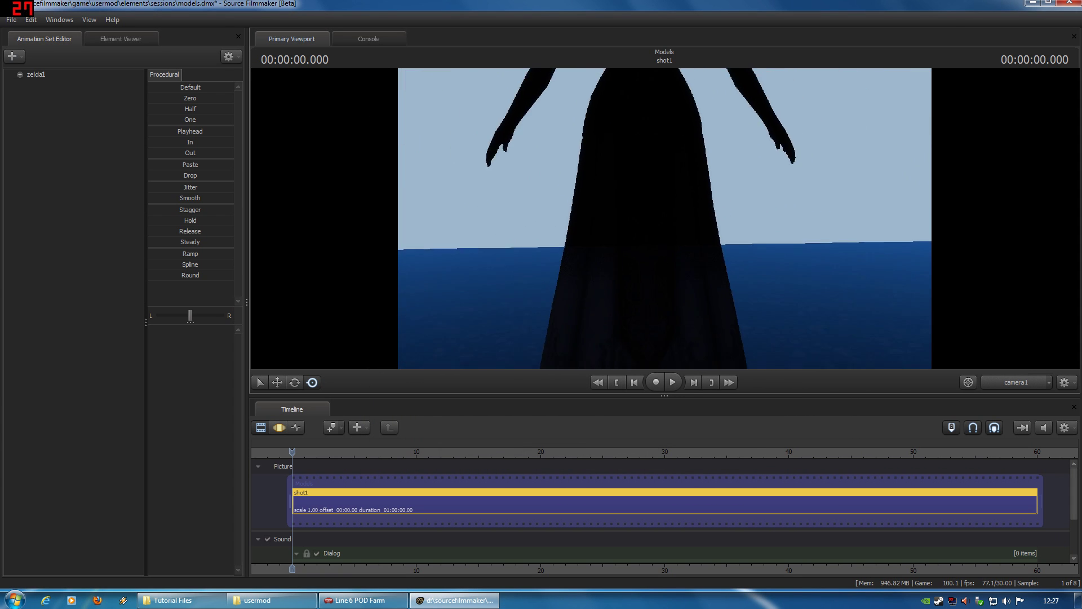
key(a)
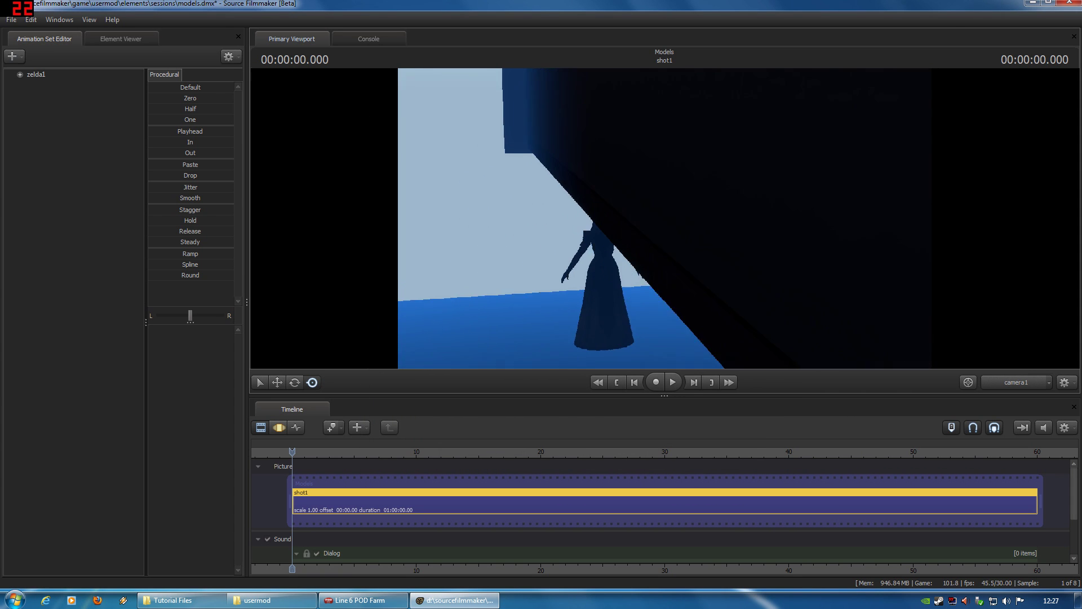
key(ctrl+z)
key(ctrl+z)
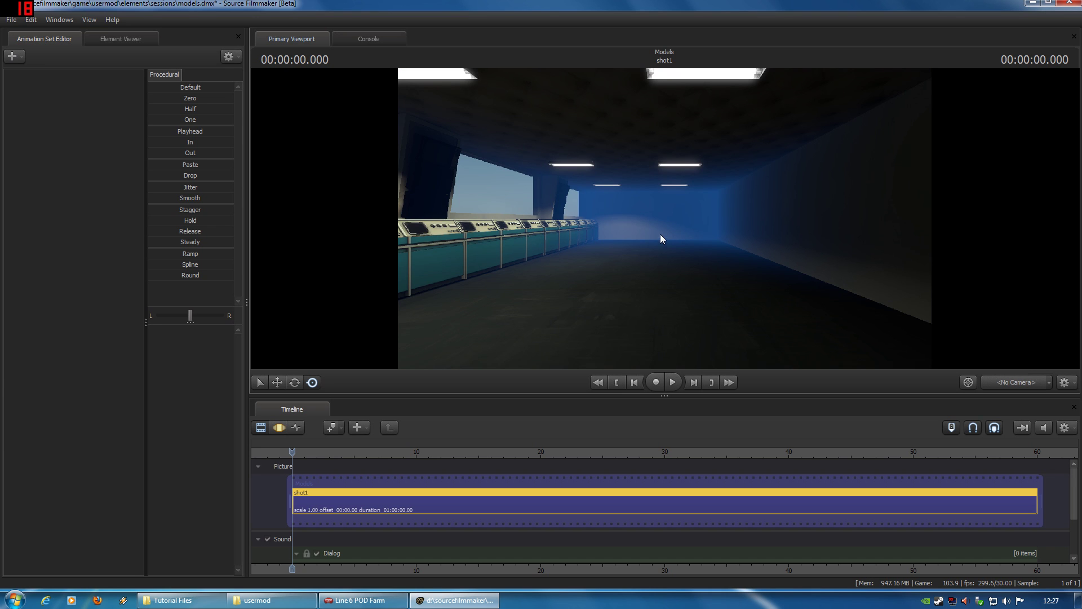
Switch the viewport to the Work Camera and position it beside the control consoles, facing the open floor.
click(1020, 385)
key(w)
mouse_move(857, 319)
mouse_down()
mouse_move(864, 330)
mouse_move(852, 316)
mouse_up()
key(a)
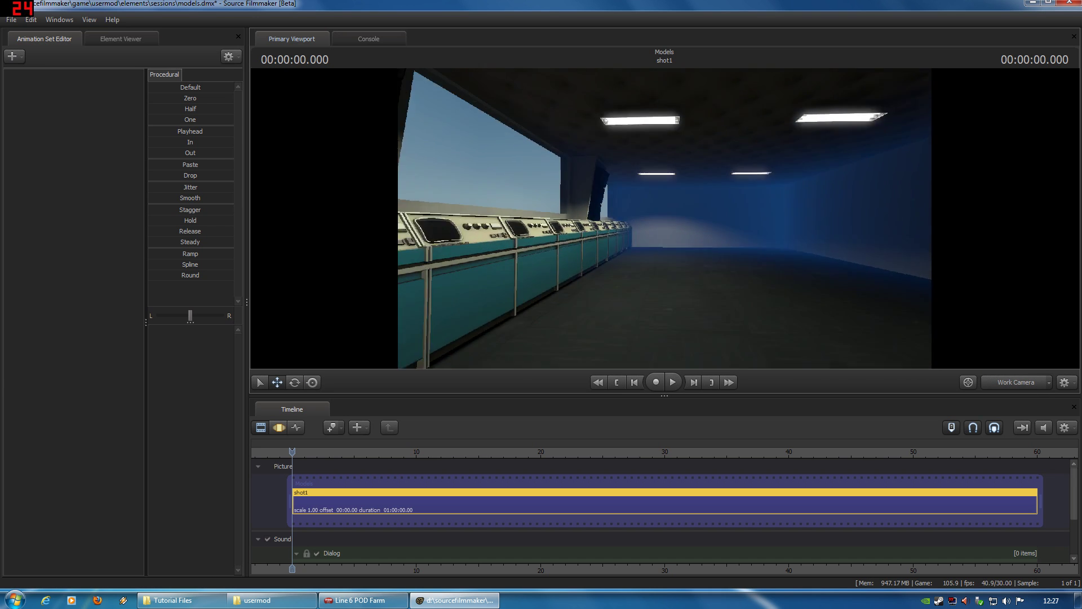
key(w)
mouse_move(664, 219)
mouse_down()
mouse_move(655, 214)
mouse_move(664, 218)
mouse_up()
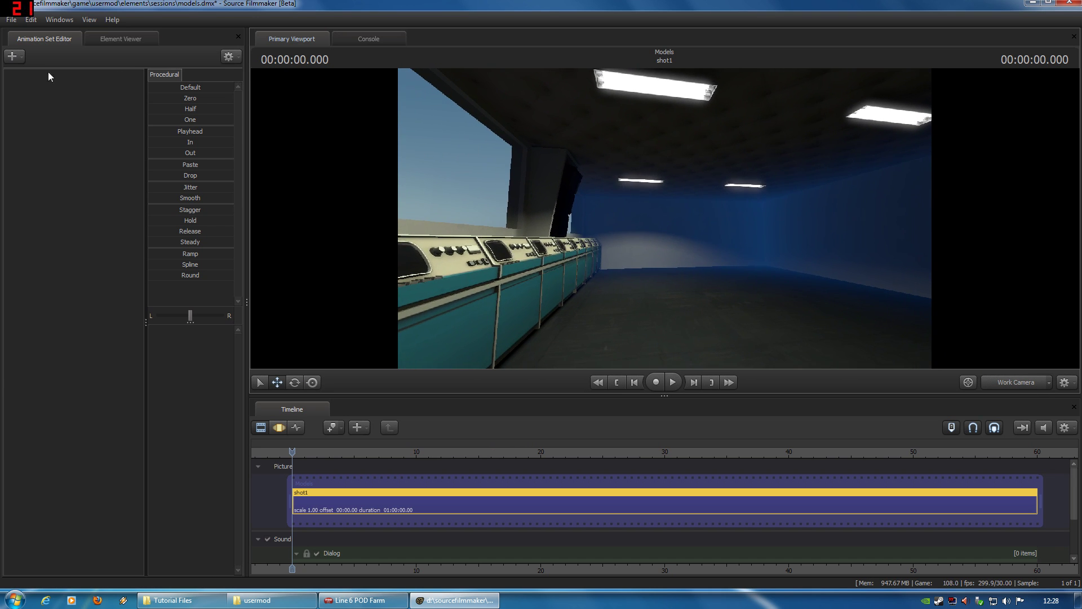
Create an animation set for the new usermod model zelda.mdl and frame the whole figure in the viewport.
click(20, 58)
click(106, 98)
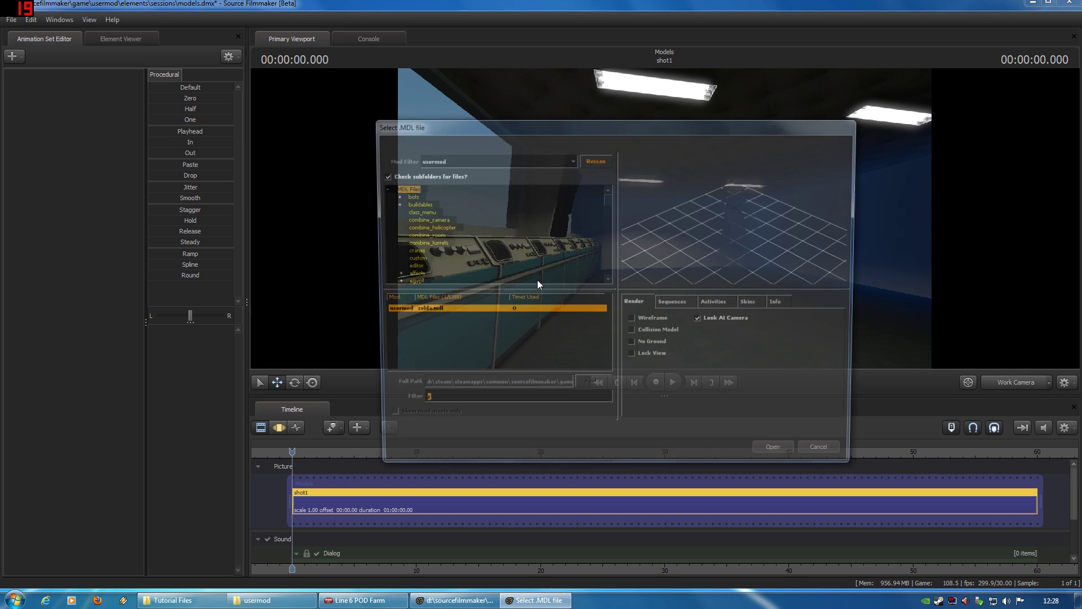
double_click(425, 309)
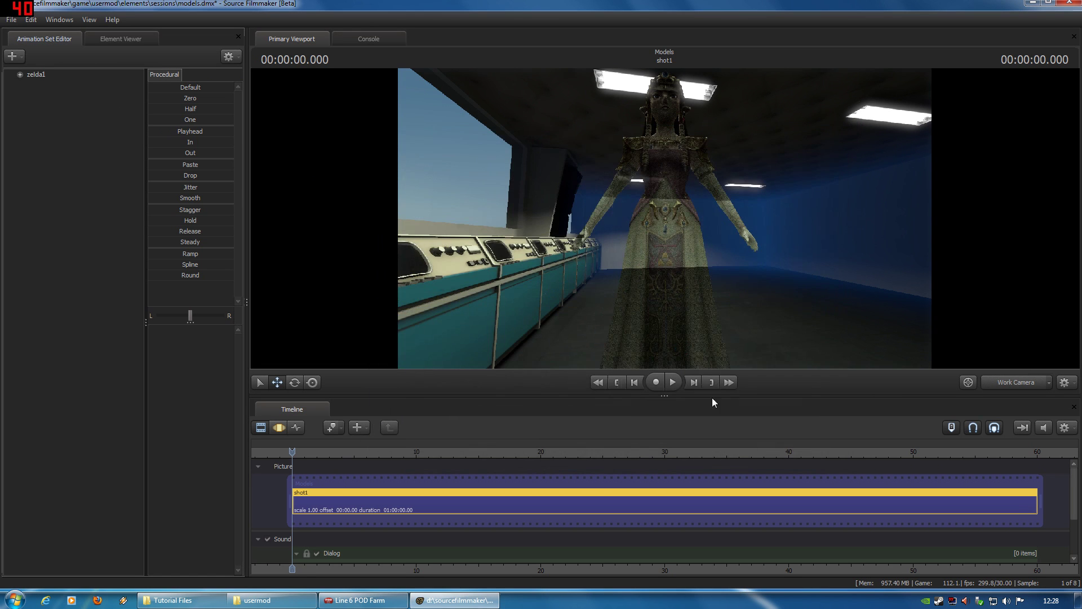
key(s)
drag(711, 249, 713, 252)
key(w)
key(s)
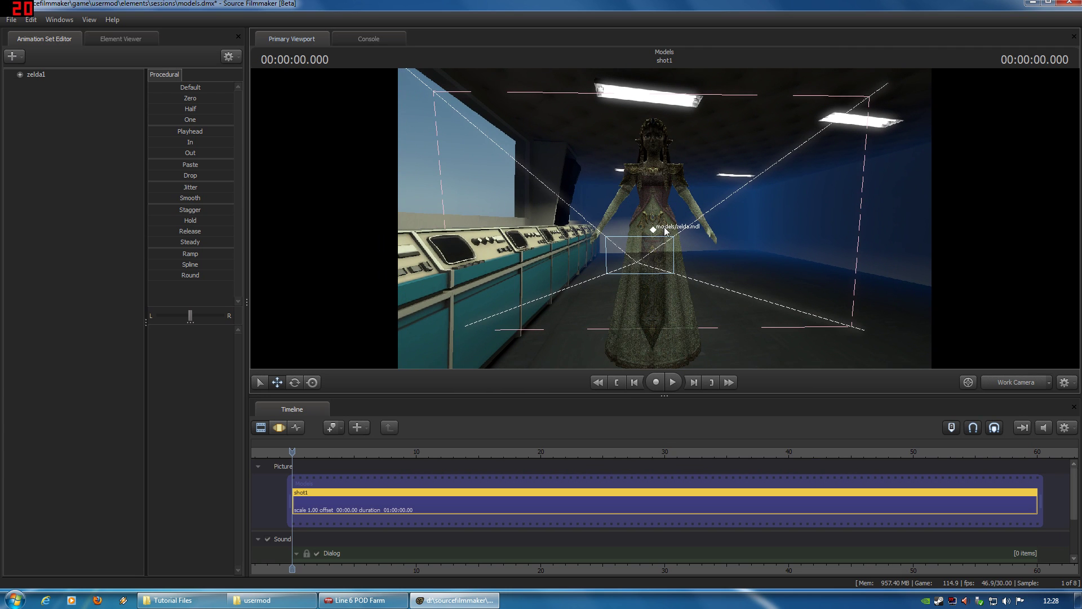
Move the zelda1 model sideways toward the control consoles in the Motion Editor.
click(44, 76)
drag(757, 317, 757, 314)
key(s)
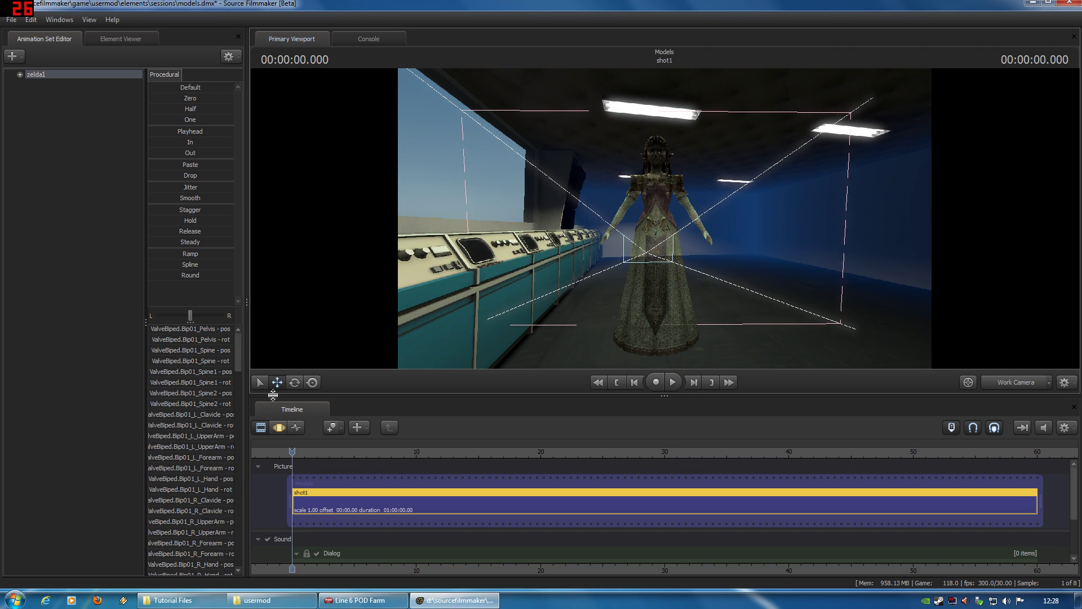
click(279, 427)
drag(604, 341, 4, 69)
key(s)
key(w)
key(d)
Filter the models by "sam" and create an animation set for the new model smashbros\samlyx.mdl.
click(12, 56)
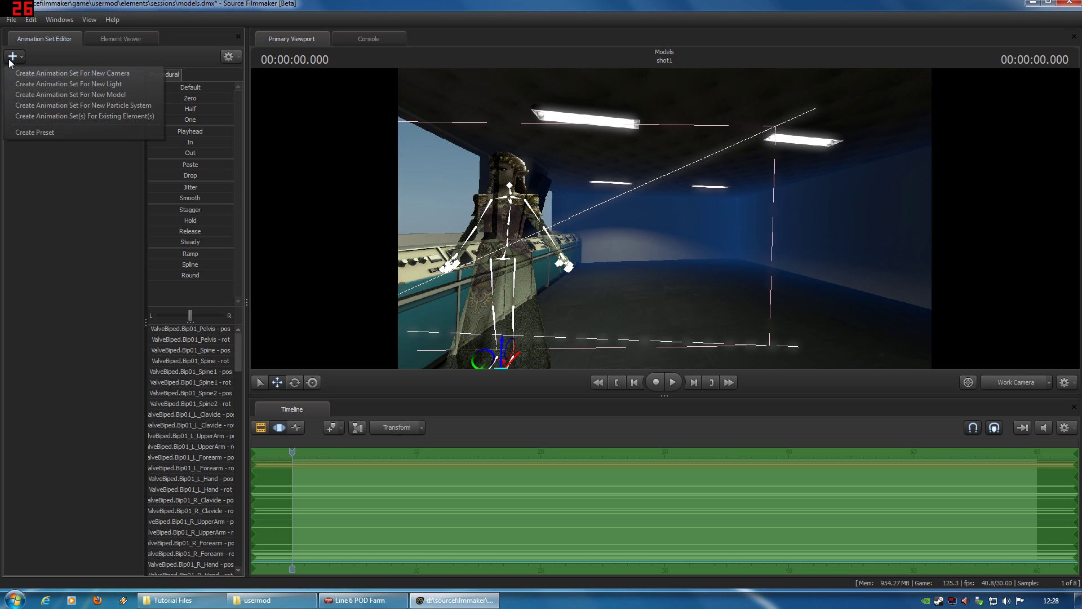
click(86, 98)
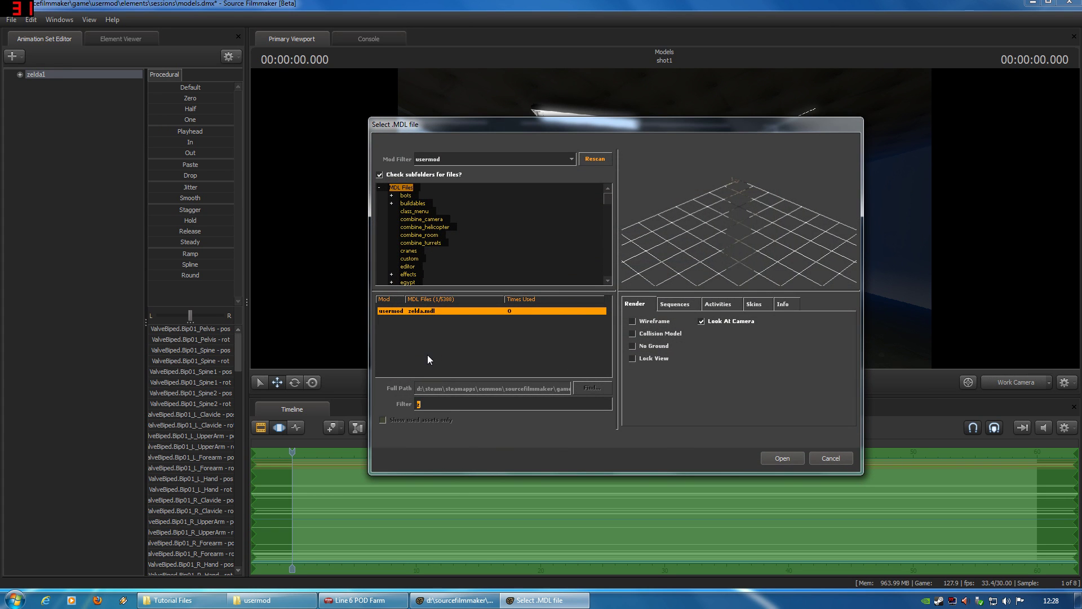
text(sam)
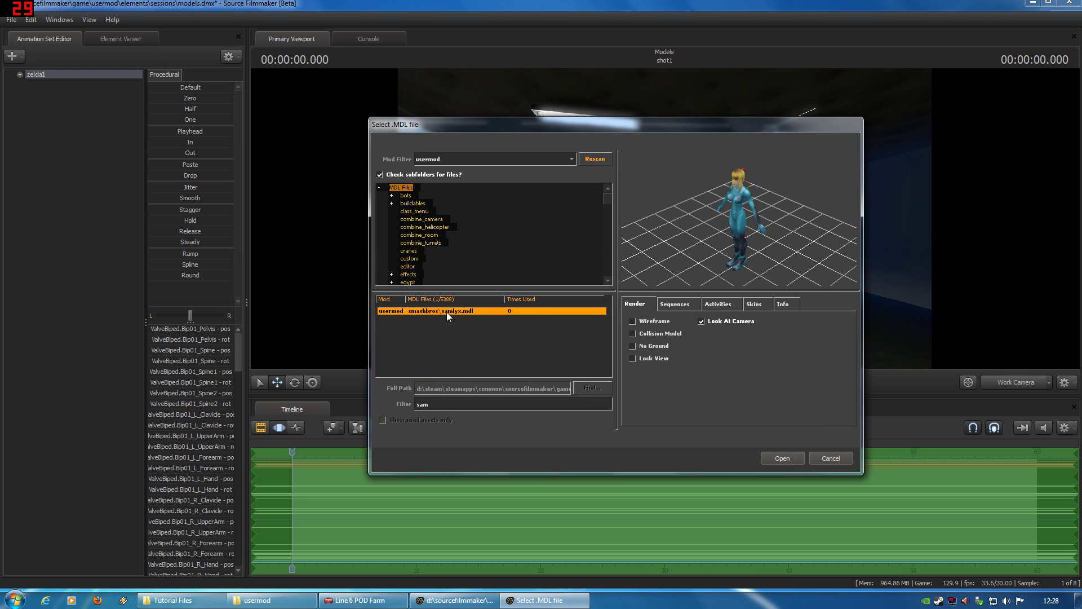
double_click(452, 310)
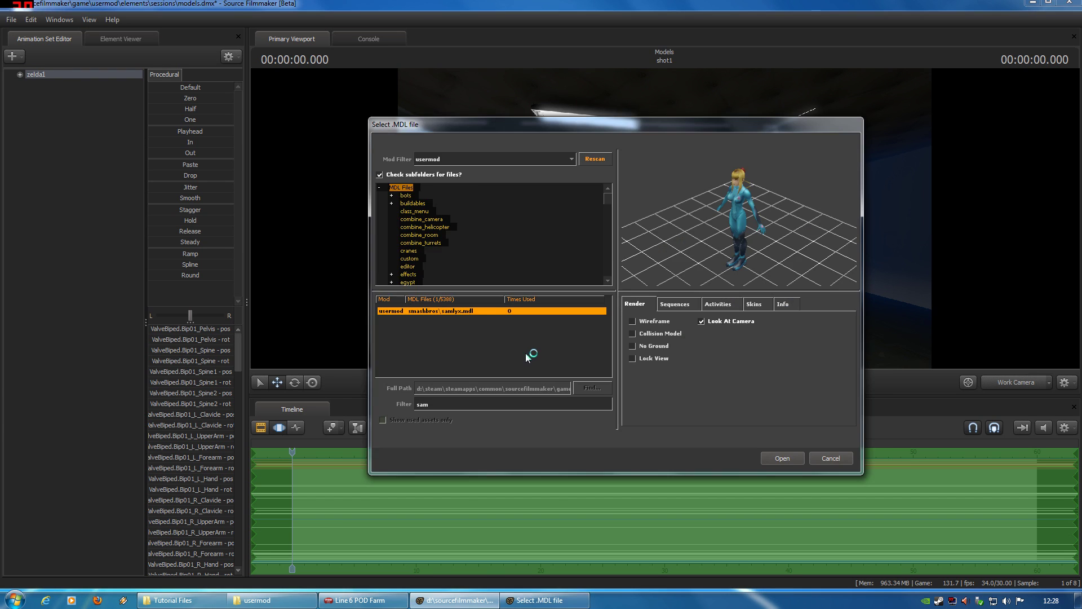
right_drag(547, 348, 600, 257)
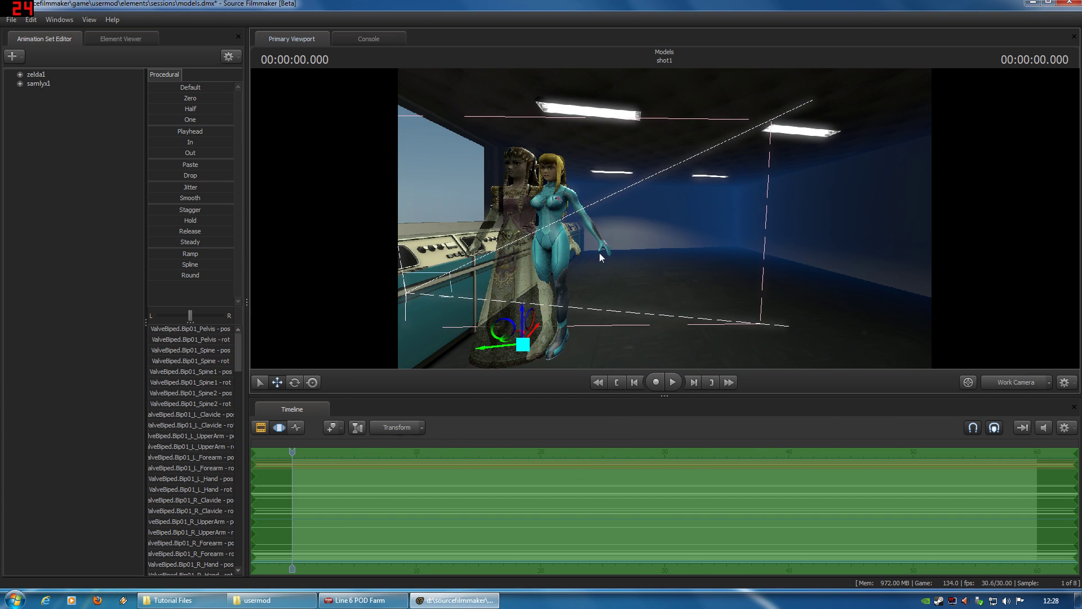
right_drag(488, 349, 663, 214)
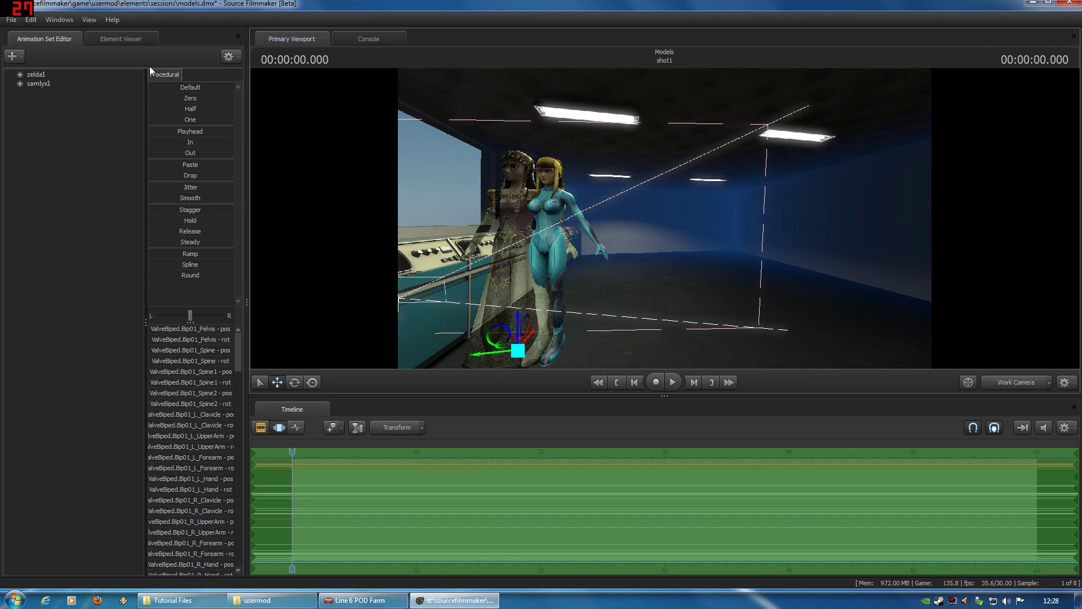
Move the samlyx1 model away from zelda1 onto the open floor so both figures stand apart.
click(40, 84)
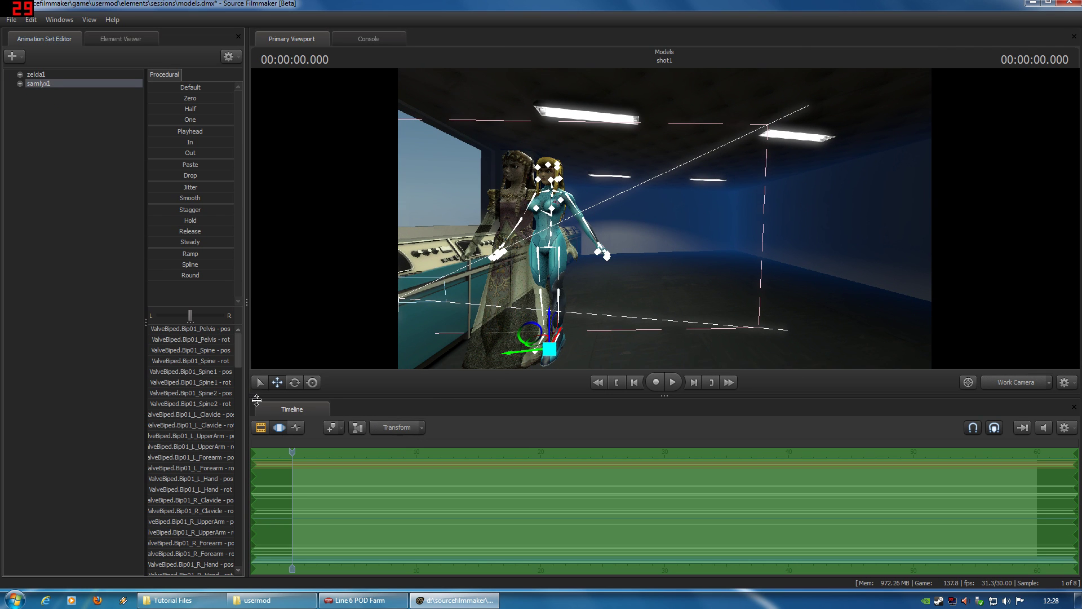
drag(530, 354, 616, 357)
right_drag(617, 357, 667, 225)
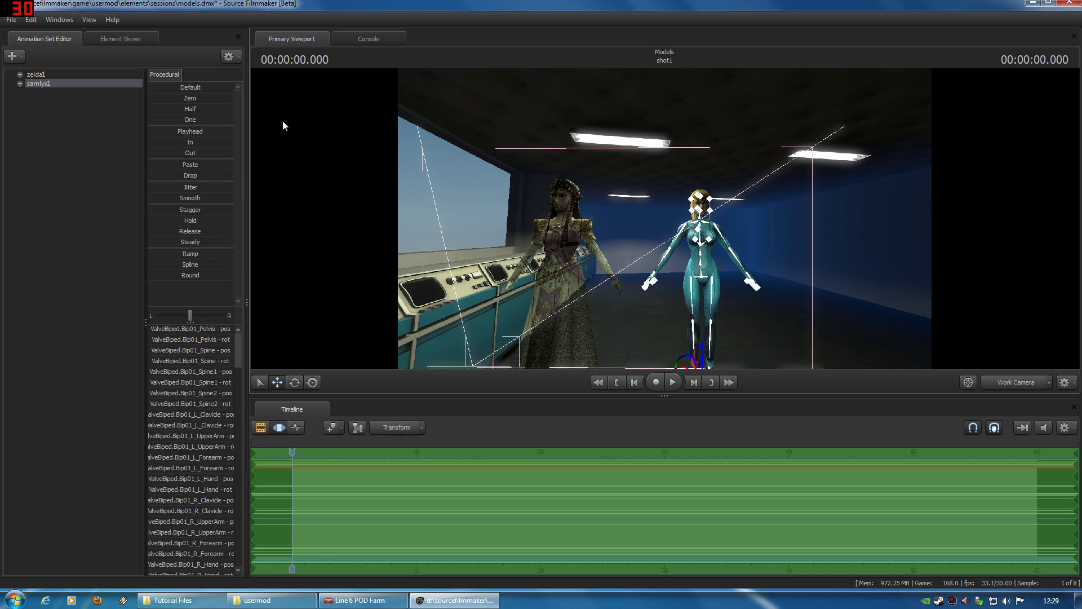
Import the sexyidle sequence onto the samlyx1 animation set.
right_click(37, 79)
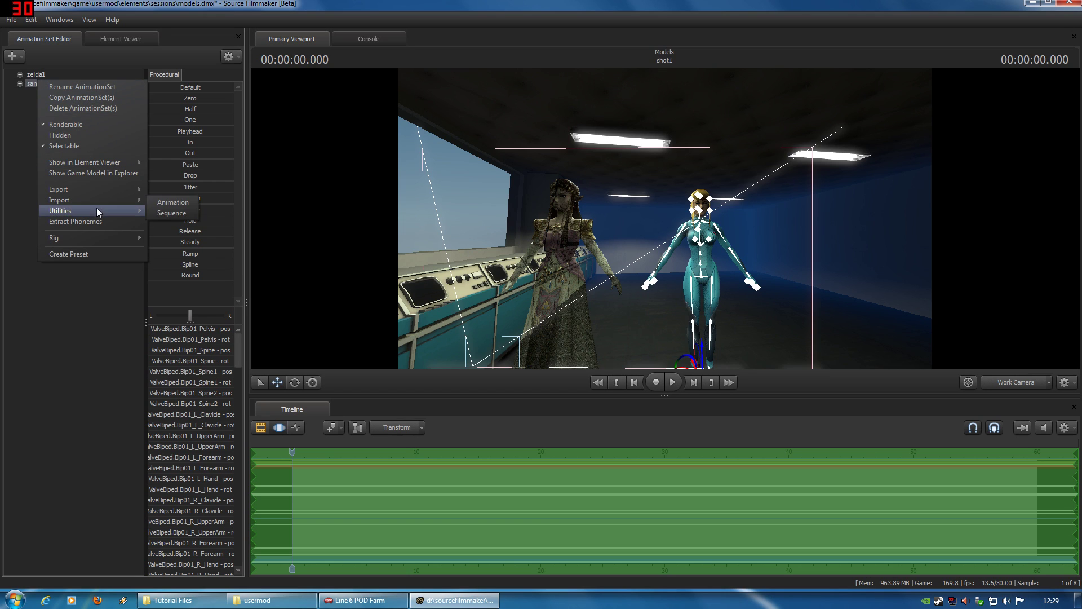
click(161, 214)
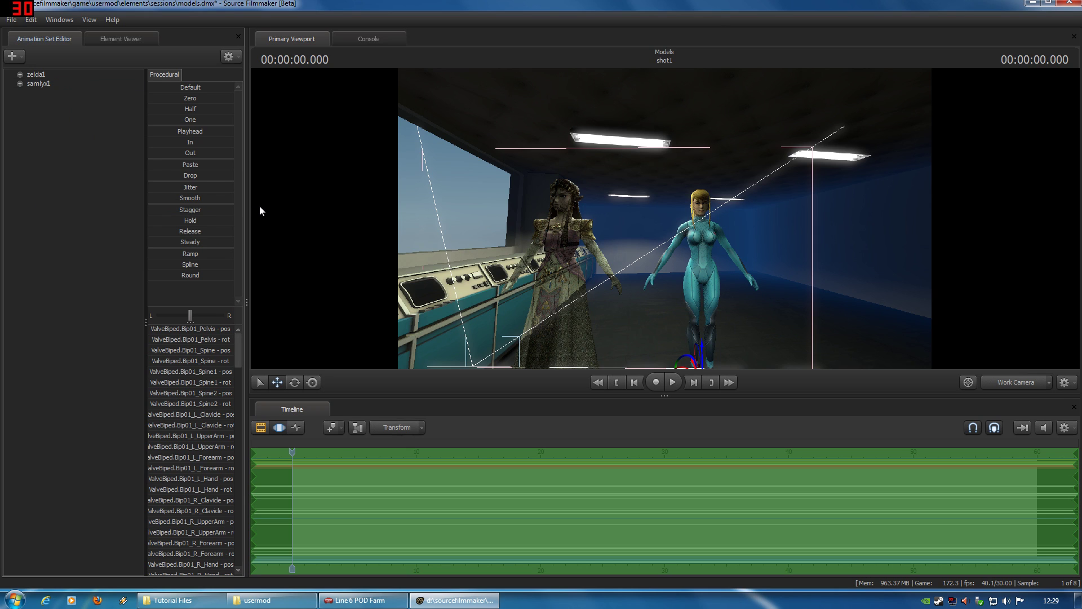
right_click(41, 82)
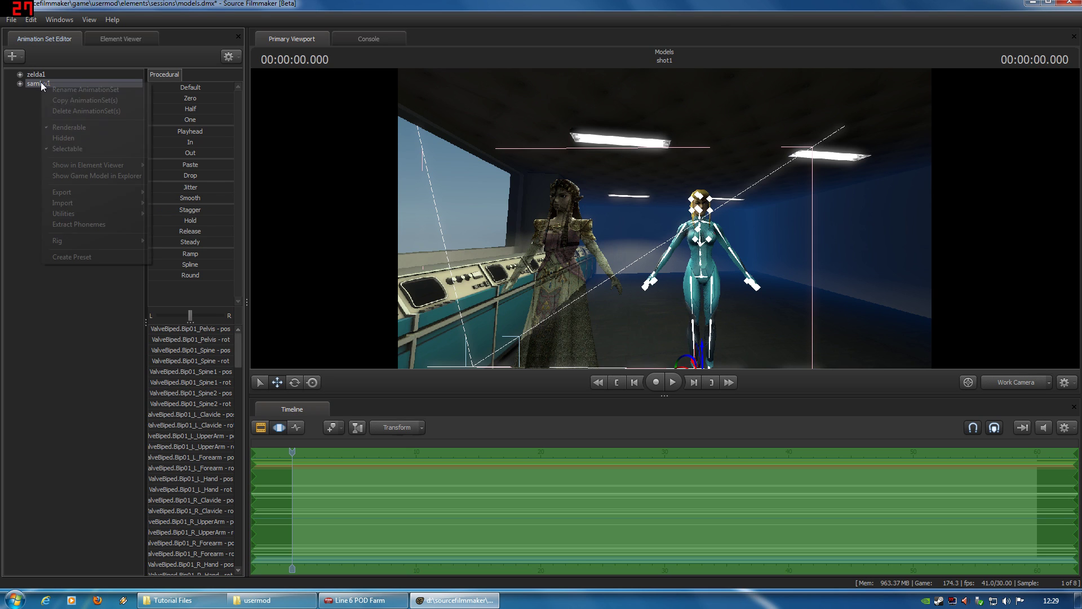
mouse_move(135, 201)
click(178, 215)
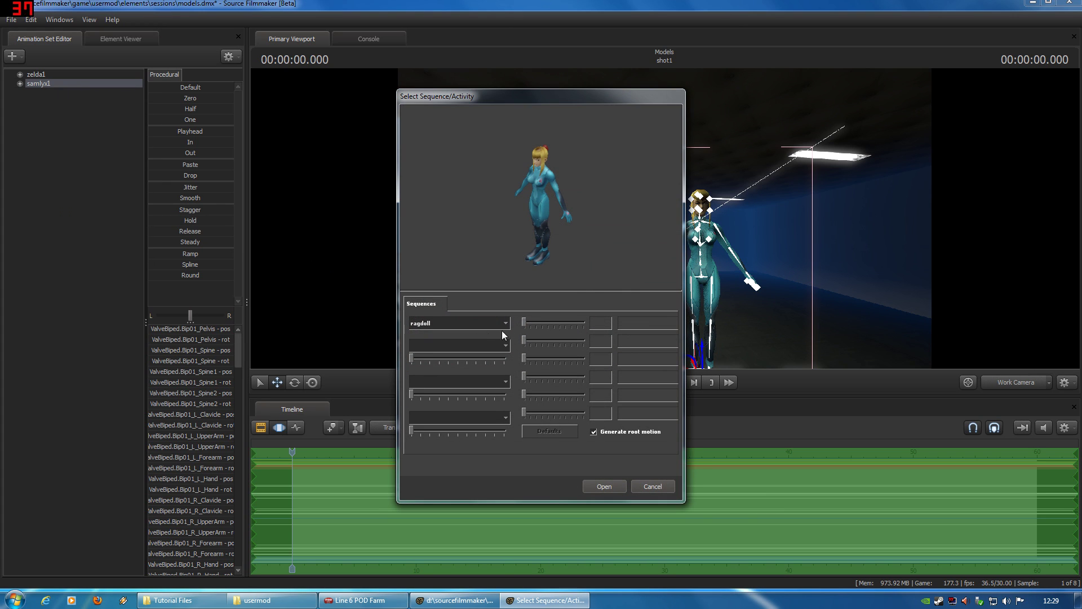
click(506, 325)
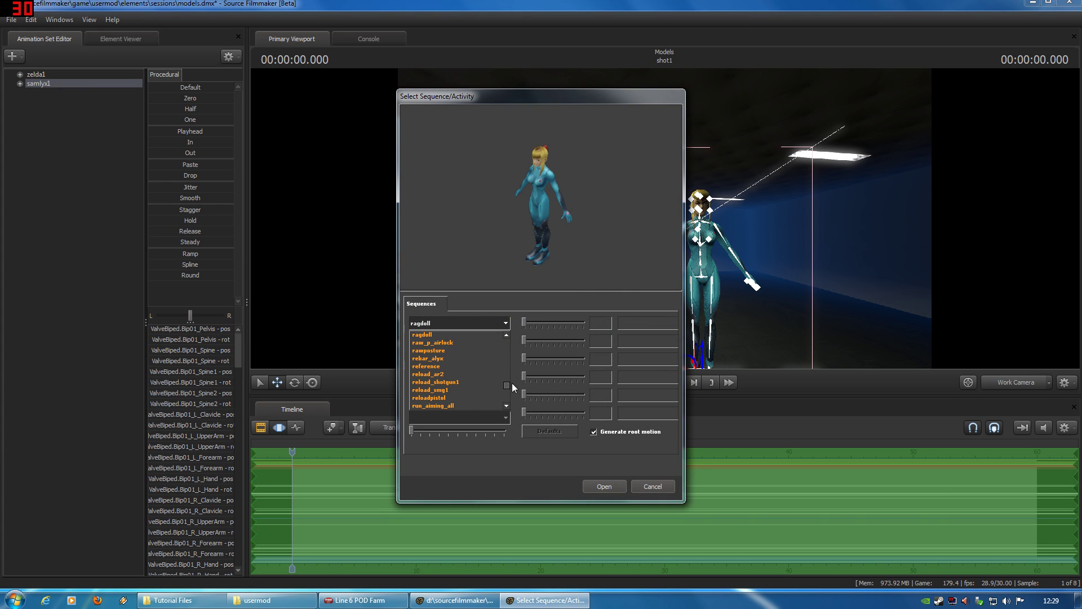
drag(509, 384, 509, 390)
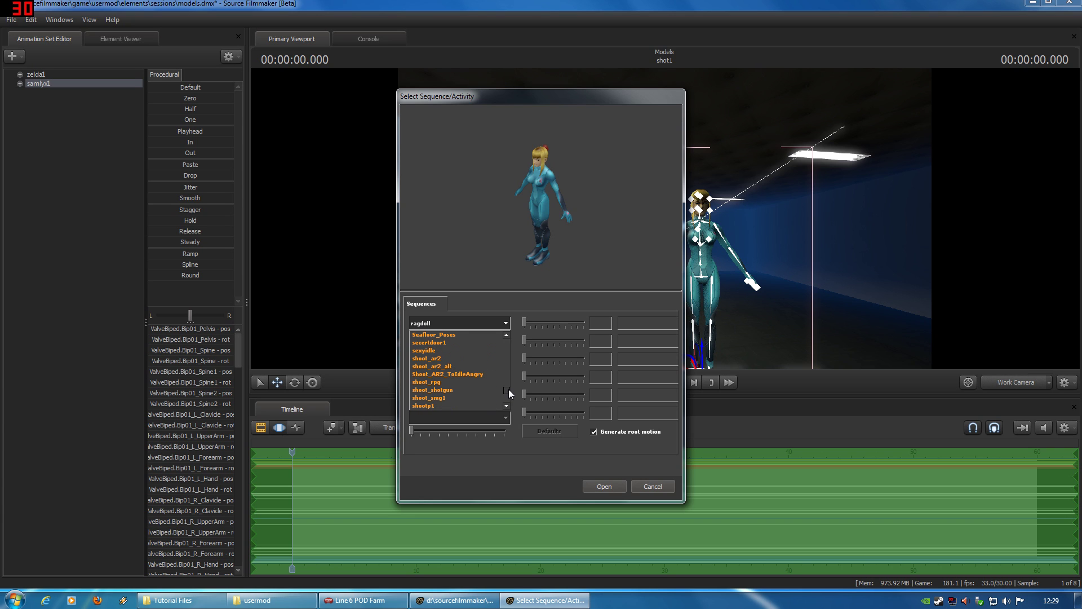
click(468, 351)
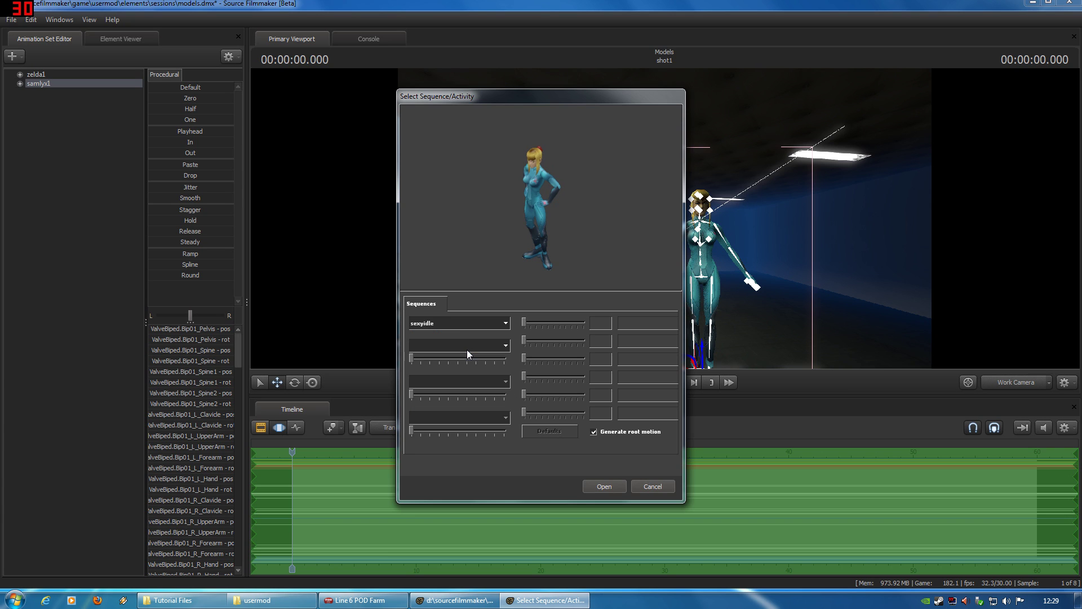
click(614, 486)
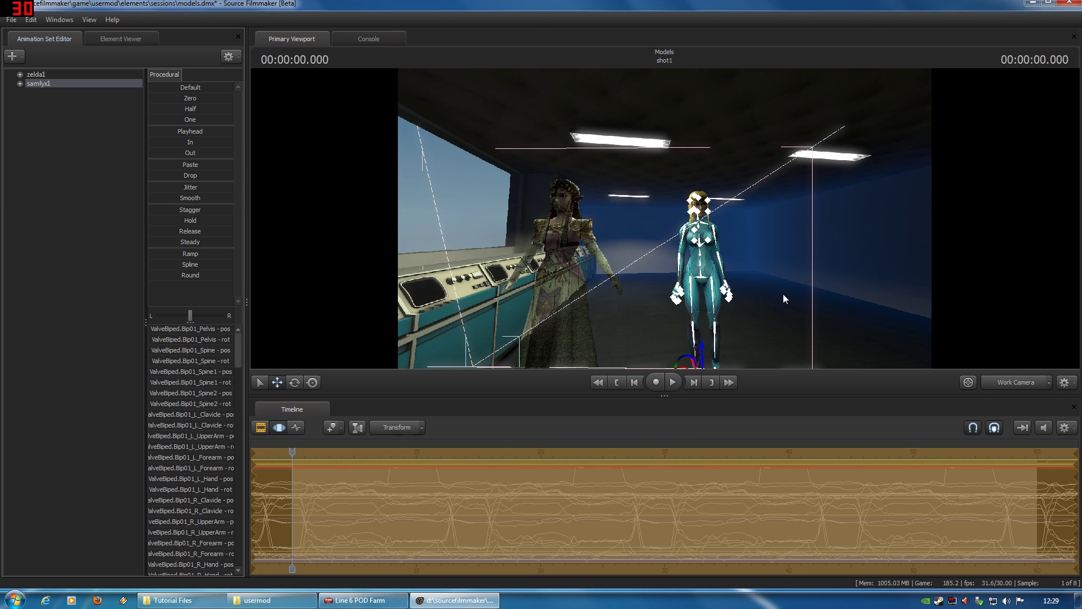
Play back the shot to review samlyx1's idle animation up close, then return the playhead to the start.
key(space)
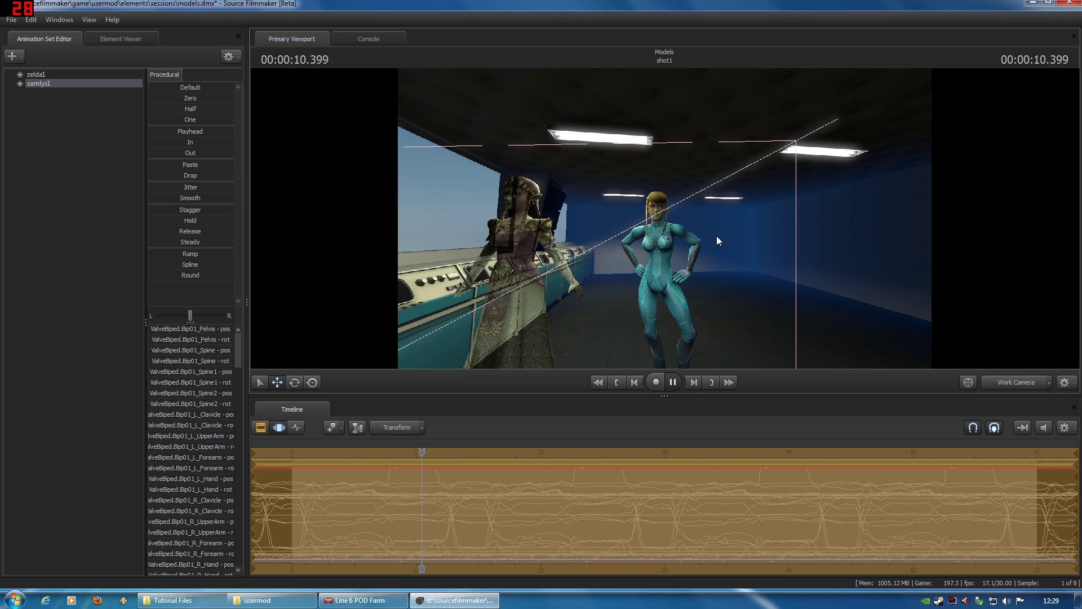
key(w)
drag(719, 241, 664, 218)
key(s)
key(w)
key(w)
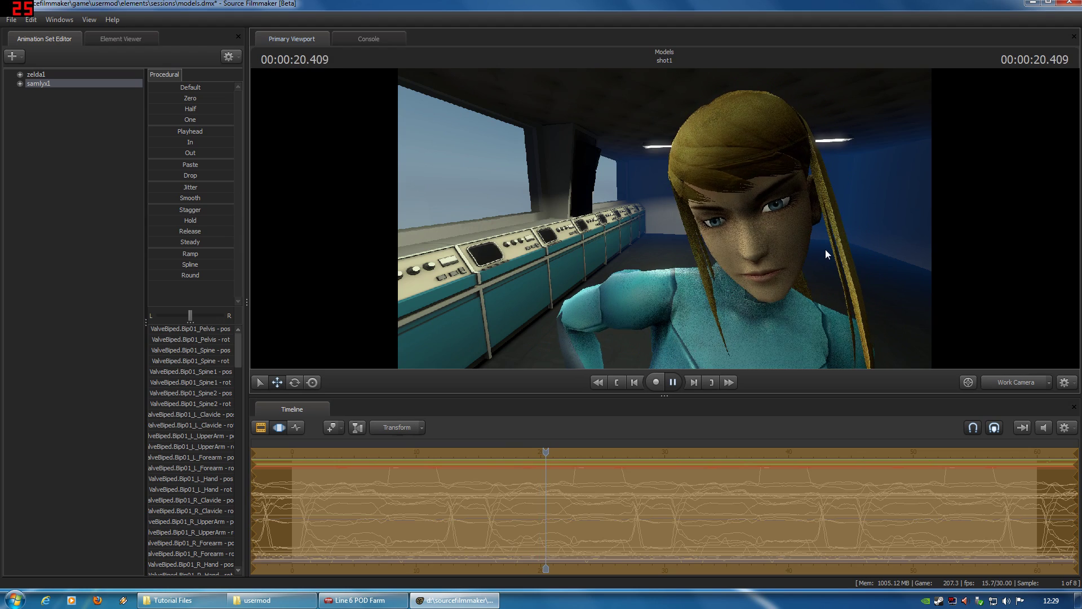
key(space)
key(Up)
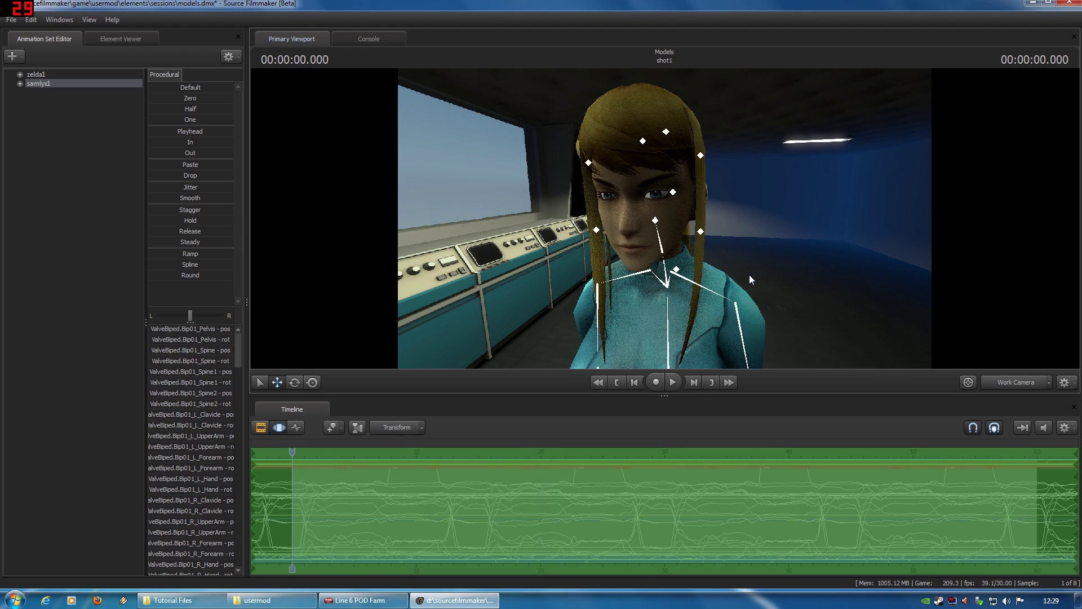
Import the rebar_alyx sequence onto the zelda1 animation set.
key(s)
key(a)
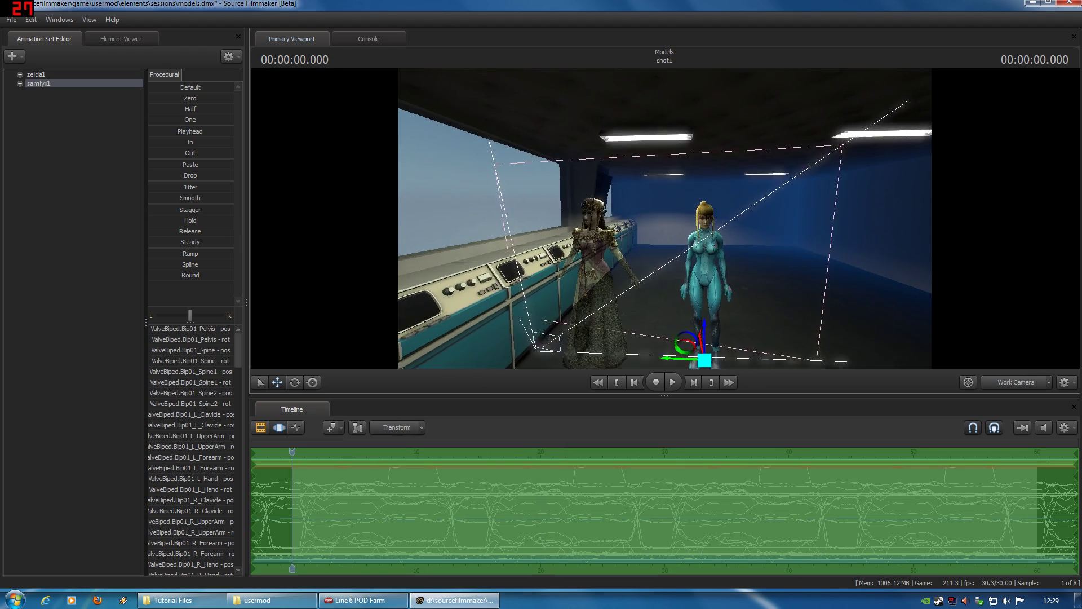
key(w)
key(s)
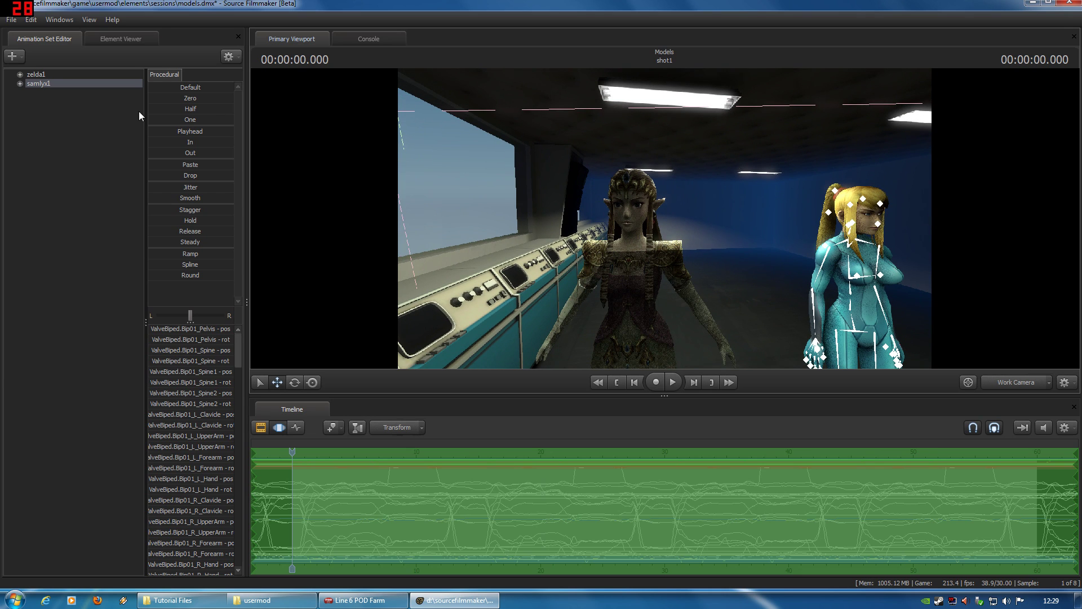
right_click(37, 80)
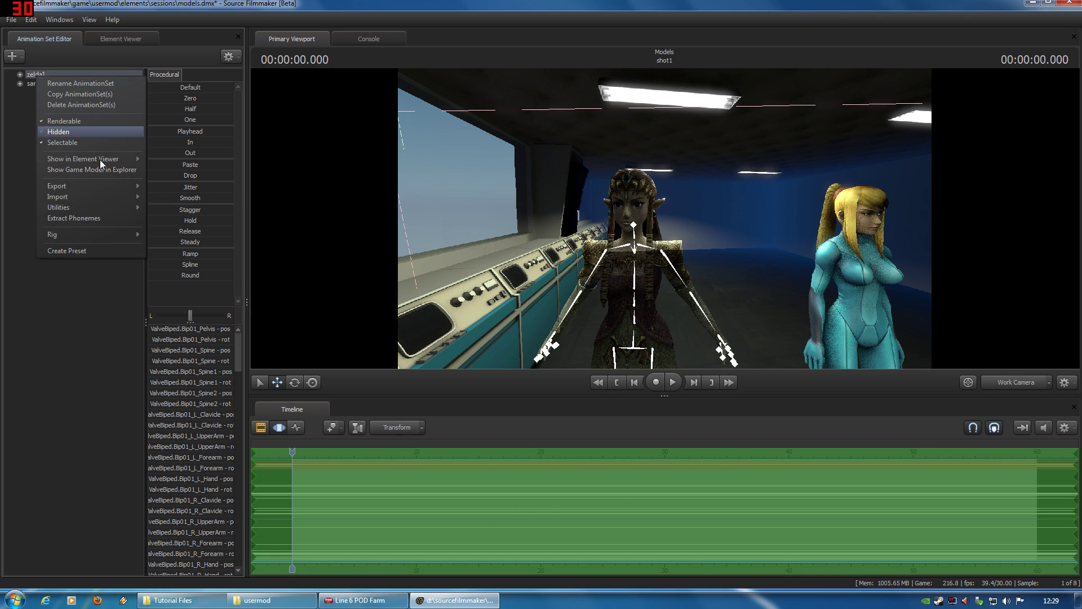
mouse_move(113, 196)
click(160, 209)
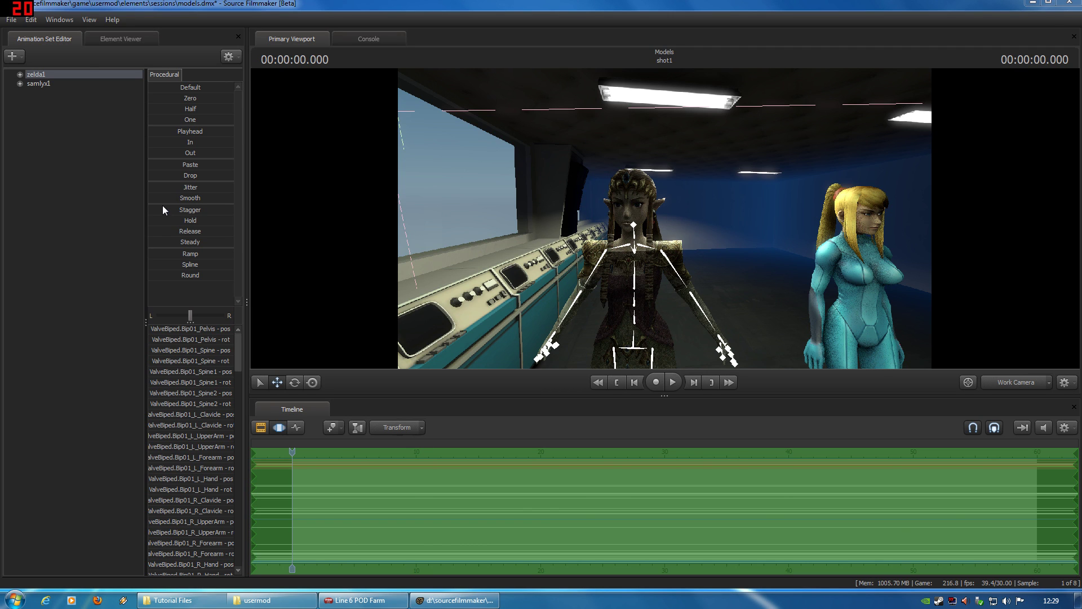
click(506, 323)
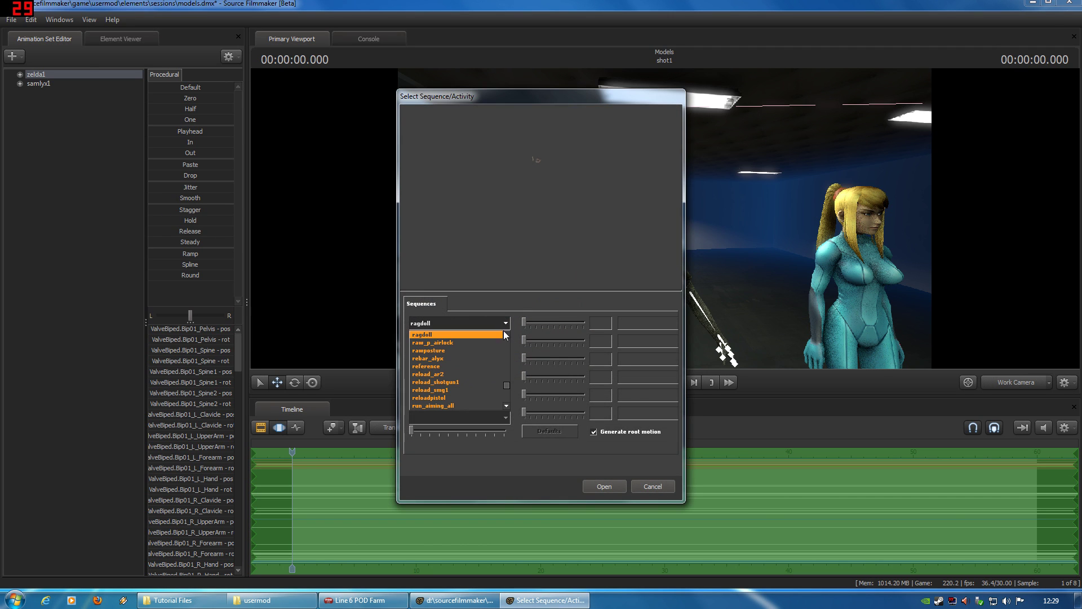
click(486, 358)
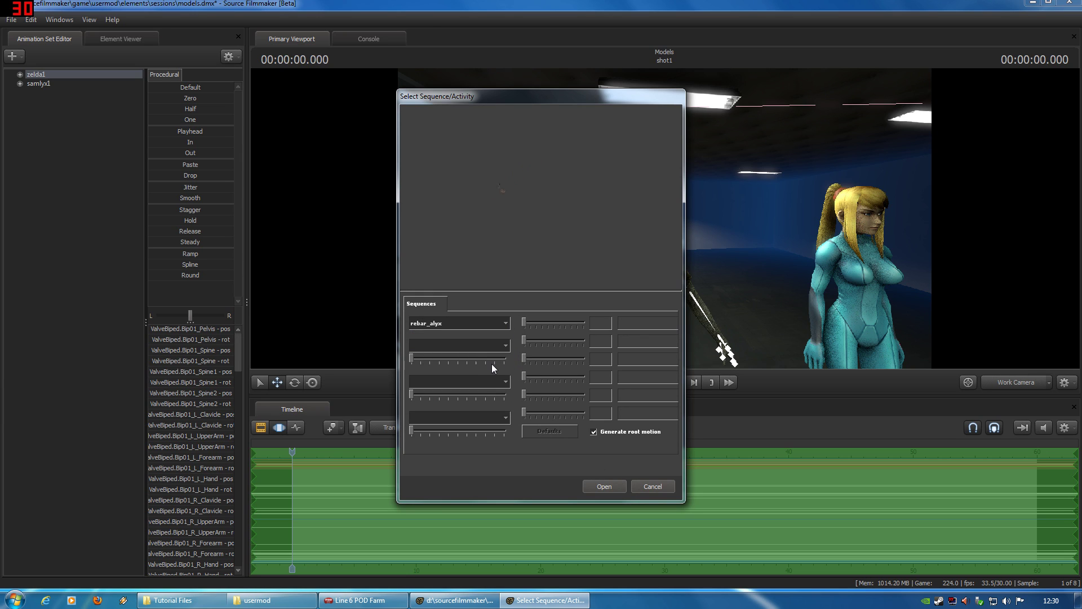
click(604, 486)
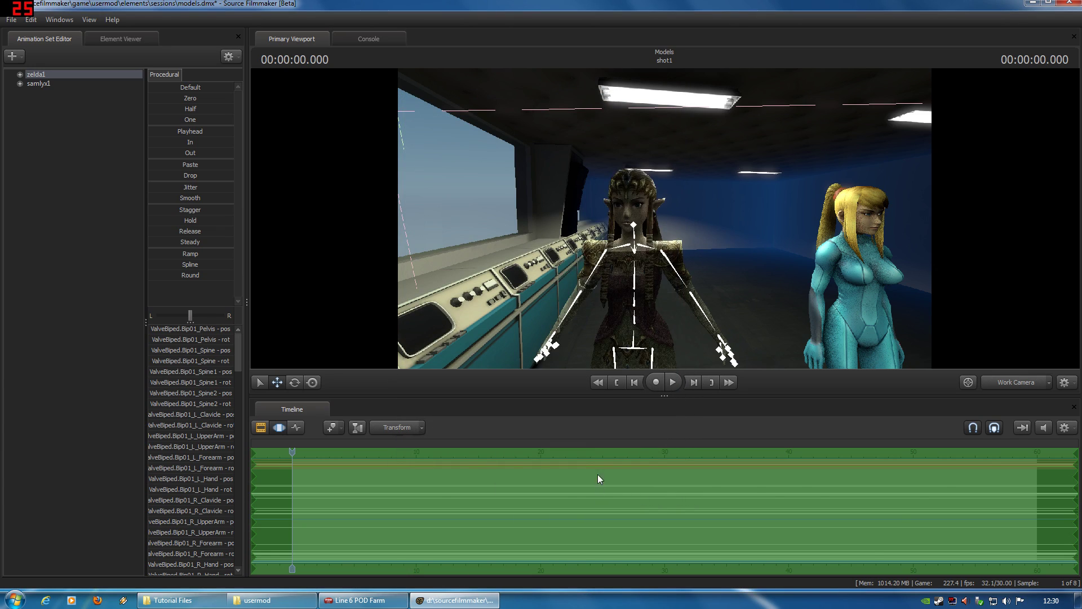
Play back the shot to review the zelda1 and samlyx1 animations together, then stop playback.
drag(715, 301, 684, 242)
key(space)
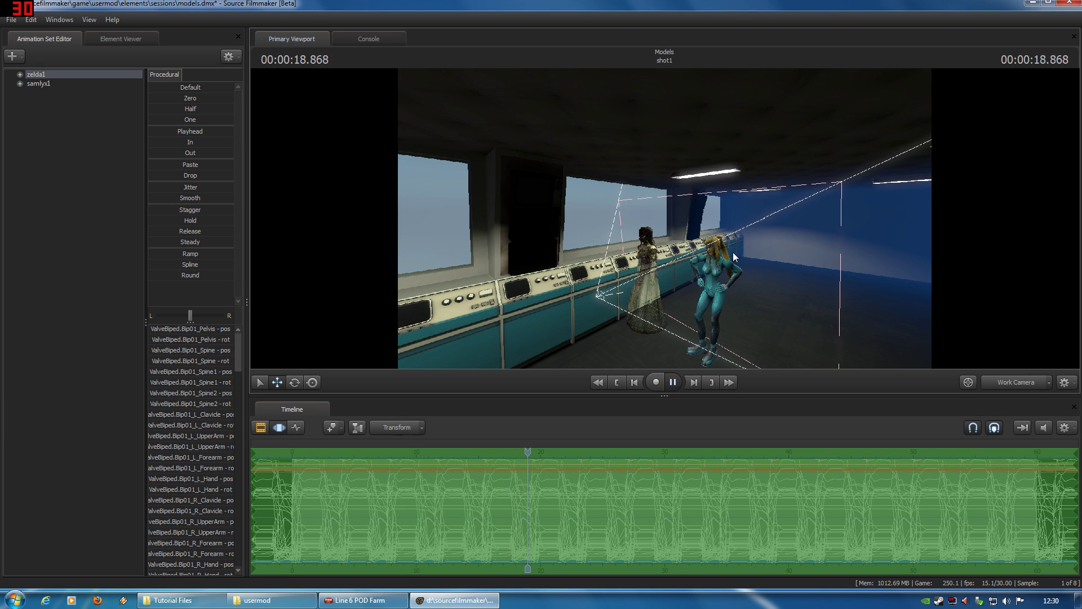
key(space)
drag(737, 263, 676, 243)
key(w)
key(s)
key(ctrl)
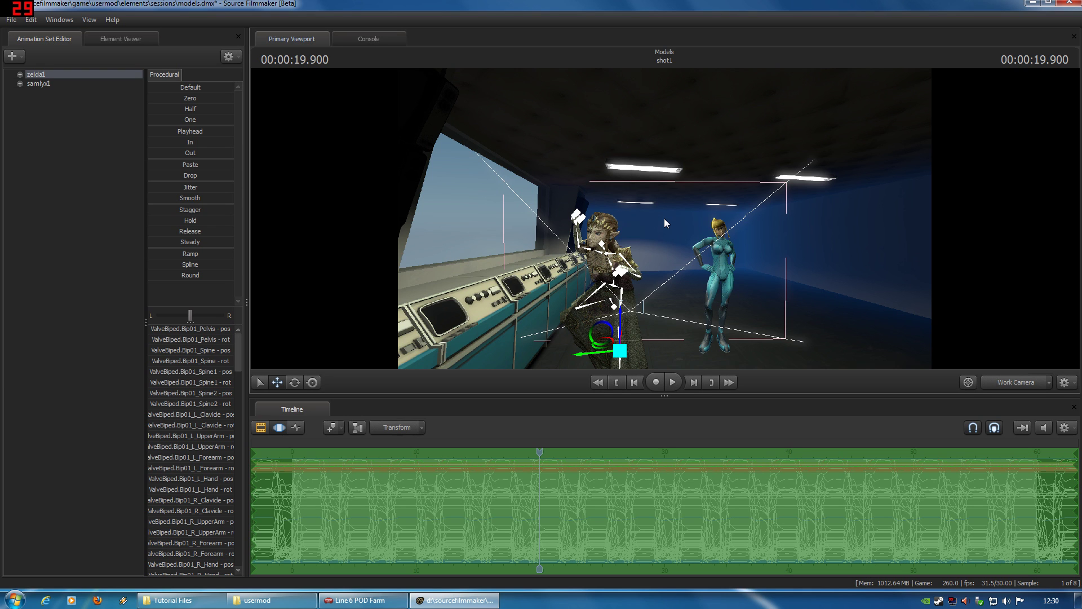
Filter the usermod models by "ji" and create an animation set for the new model re5_jill.mdl with skin1.
drag(664, 218, 481, 197)
key(d)
click(12, 56)
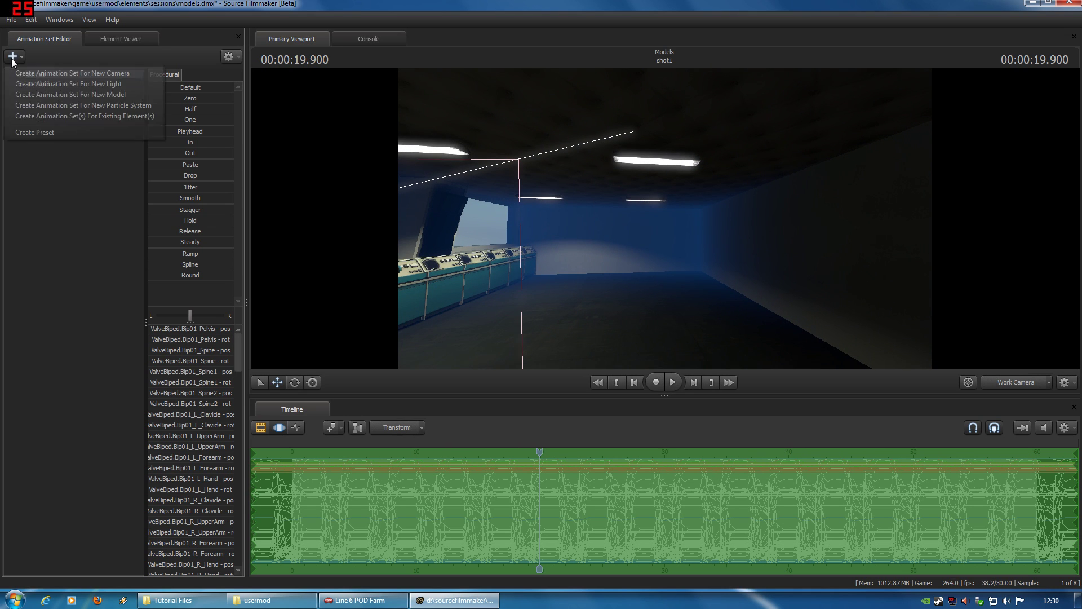
click(96, 95)
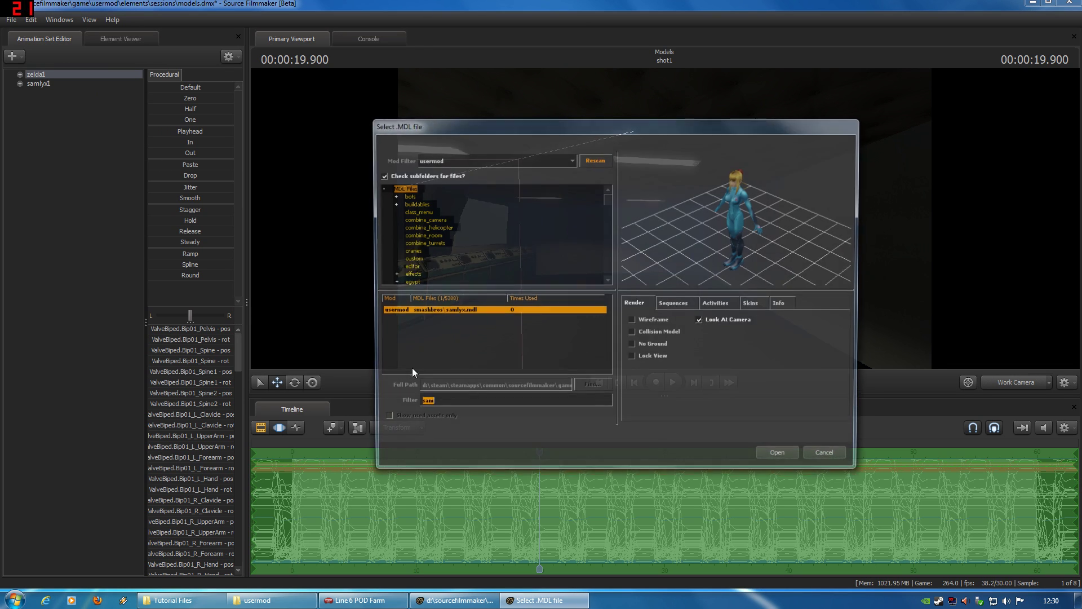
text(jil)
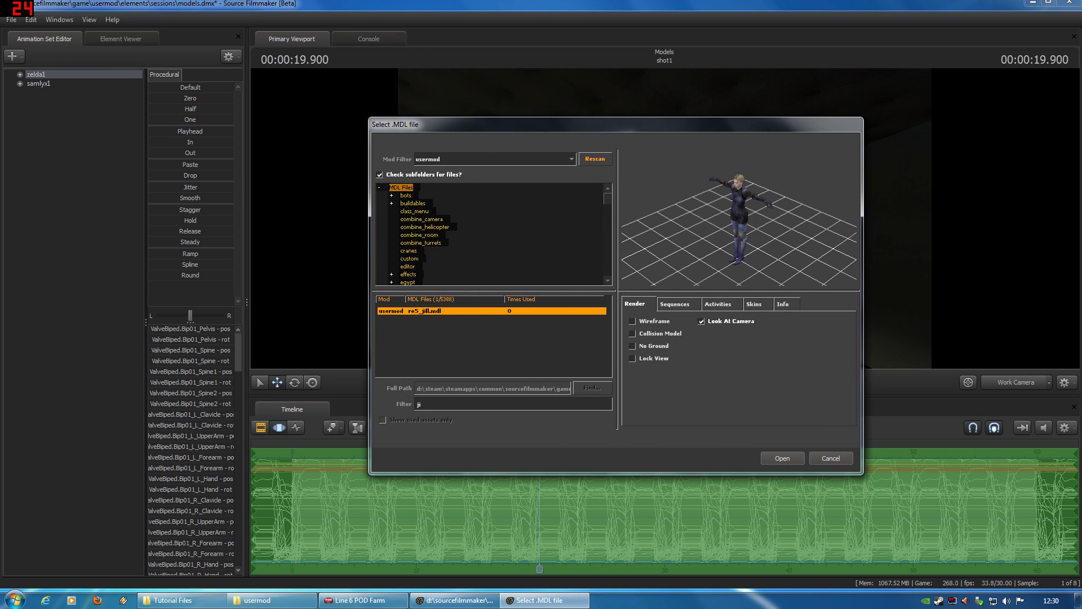
click(754, 304)
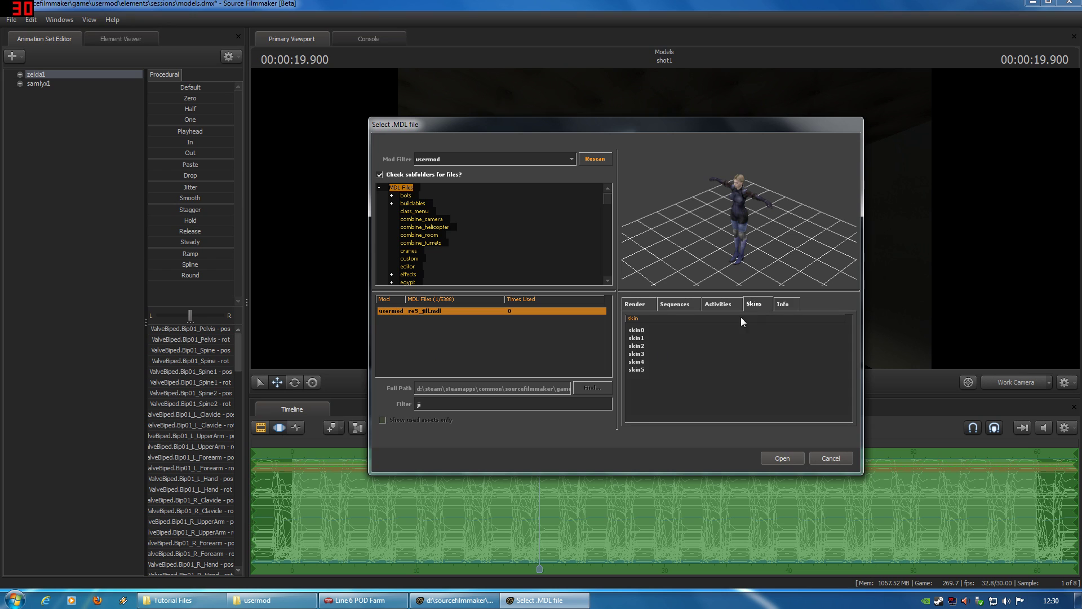
click(636, 339)
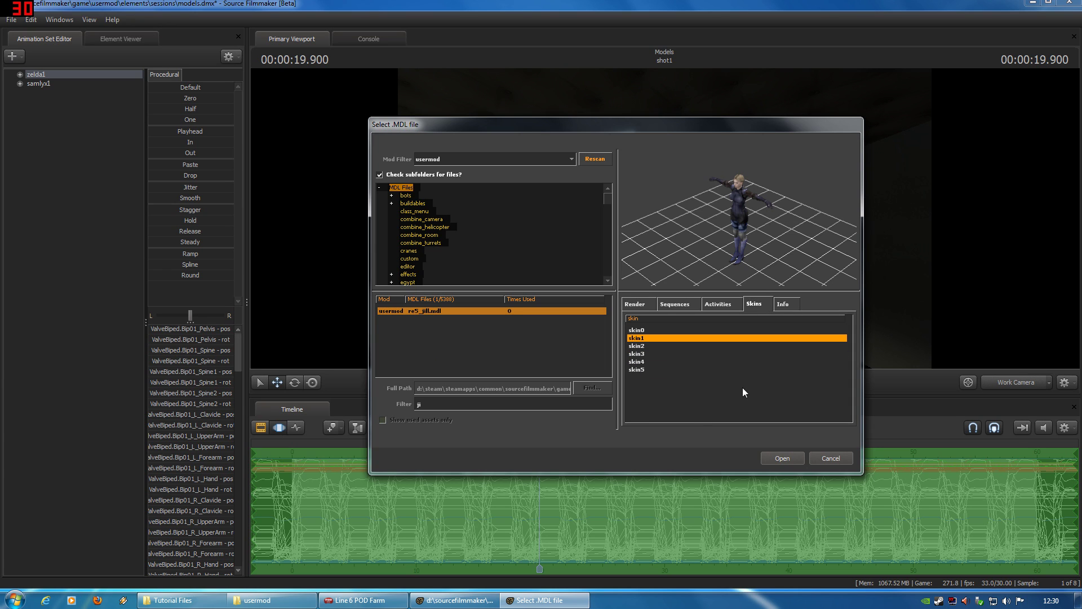
click(784, 457)
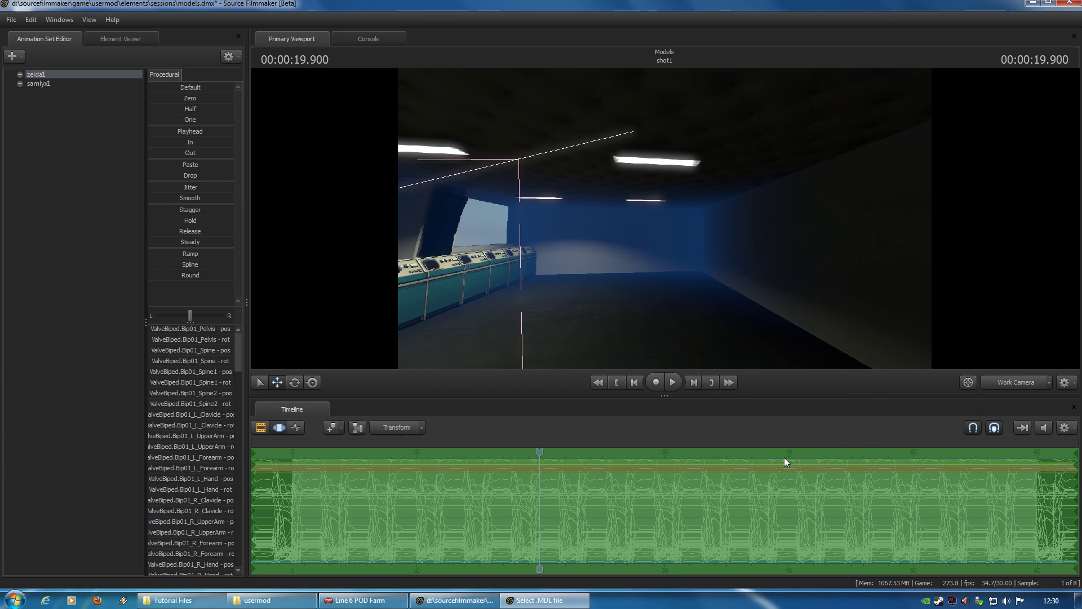
Move the re5_jill1 model onto the open floor away from the other two figures and frame it from the front.
key(a)
drag(362, 340, 357, 343)
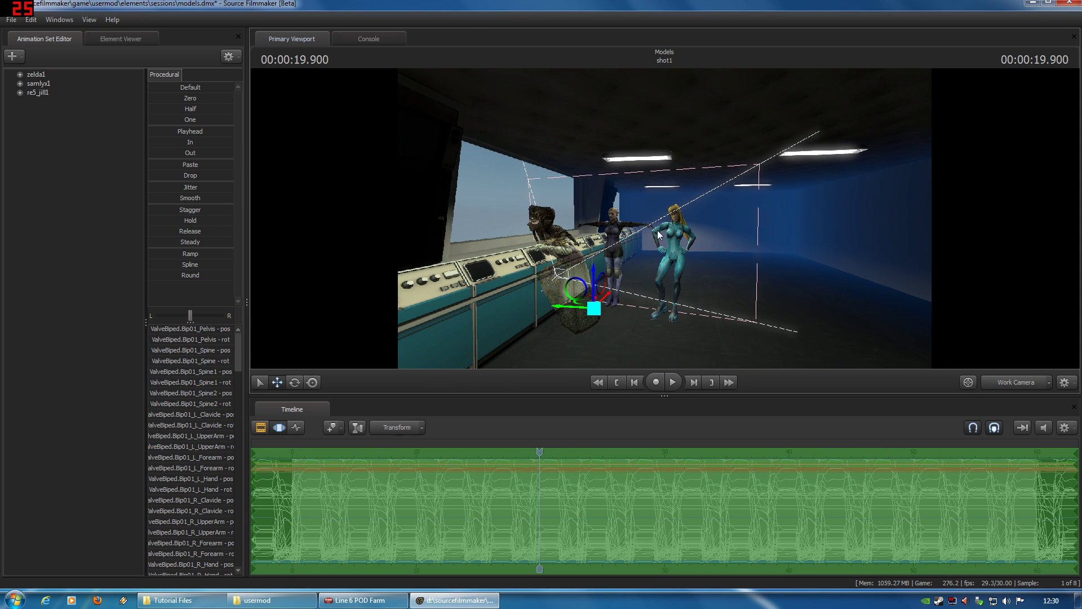
click(39, 92)
drag(577, 301, 698, 316)
key(w)
key(a)
key(s)
key(w)
key(s)
key(ctrl)
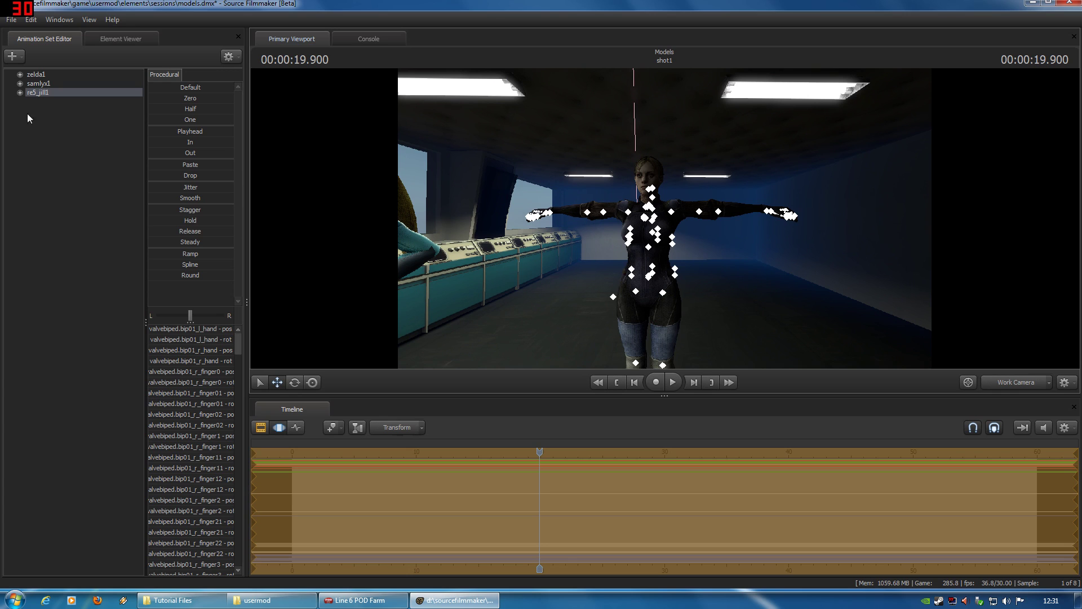
Examine re5_jill1's Body and Arms control groups and the bones on the figure in the viewport.
click(21, 93)
click(31, 102)
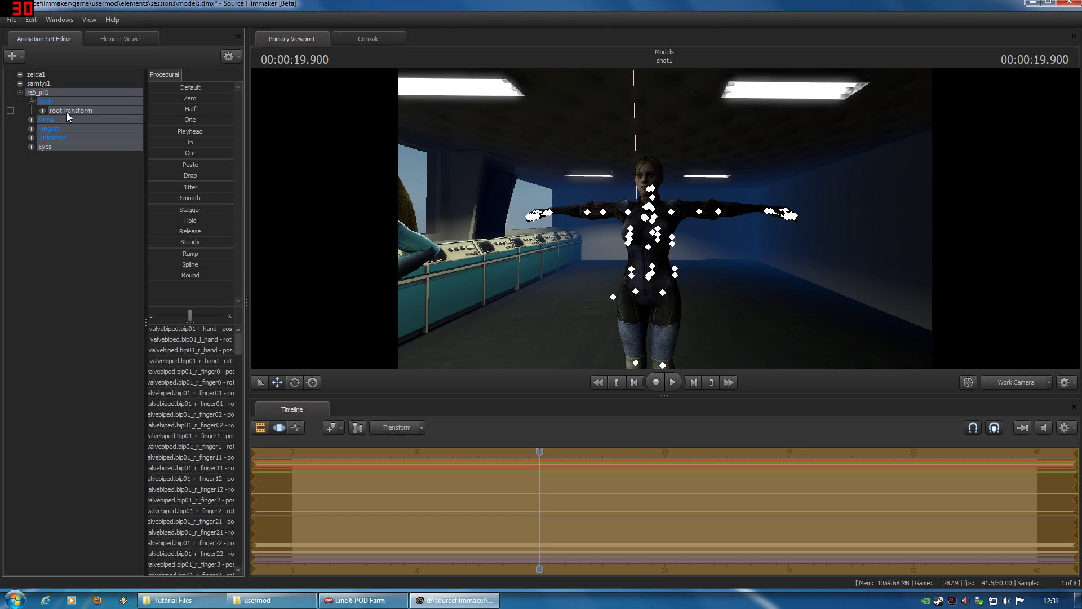
click(67, 112)
click(31, 120)
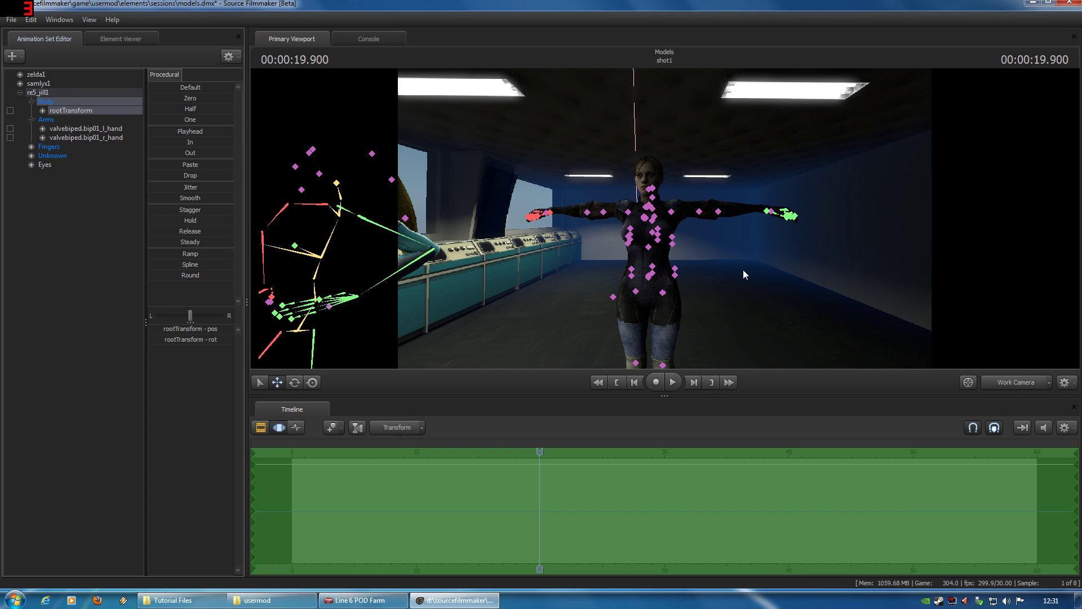
mouse_move(753, 276)
mouse_down()
mouse_move(738, 316)
mouse_move(704, 293)
mouse_move(764, 275)
mouse_up()
key(w)
drag(663, 218, 665, 218)
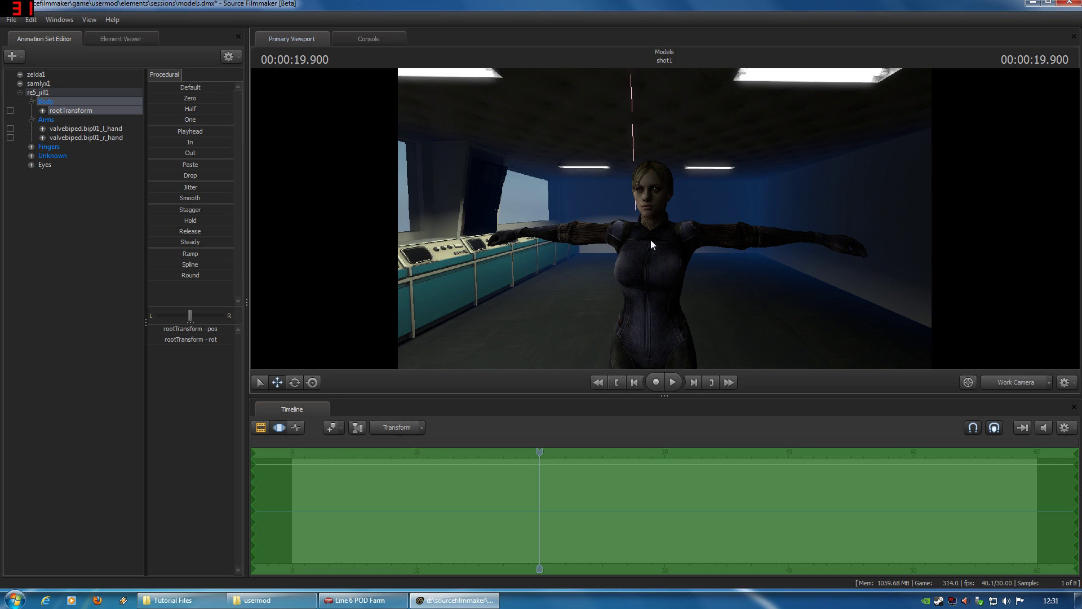
click(638, 231)
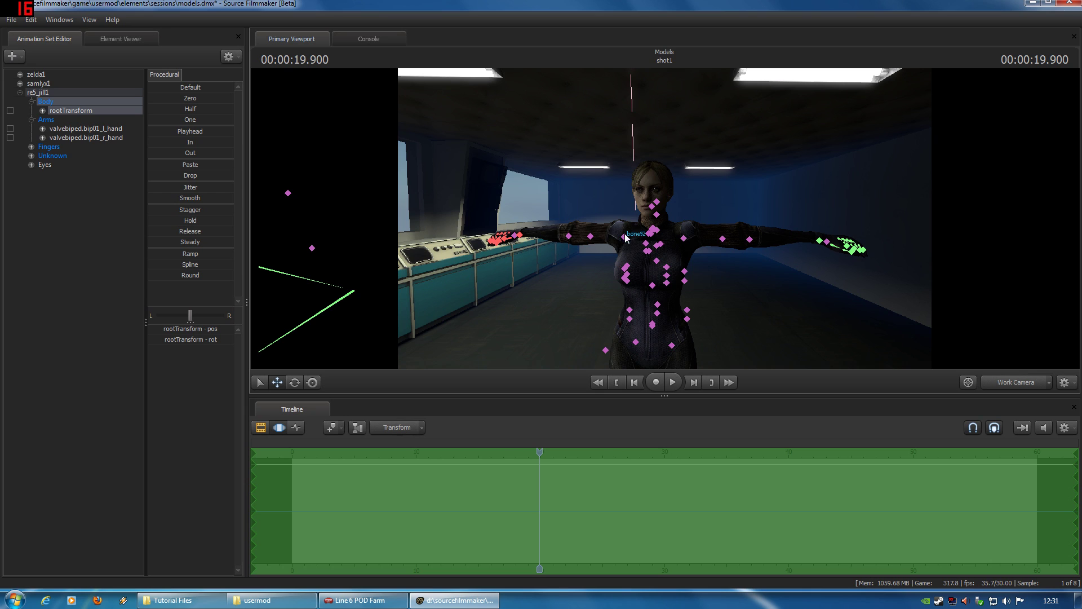
Look through re5_jill1's Unknown control group and select the r_arm bone.
click(31, 155)
scroll(83, 252, down, 5)
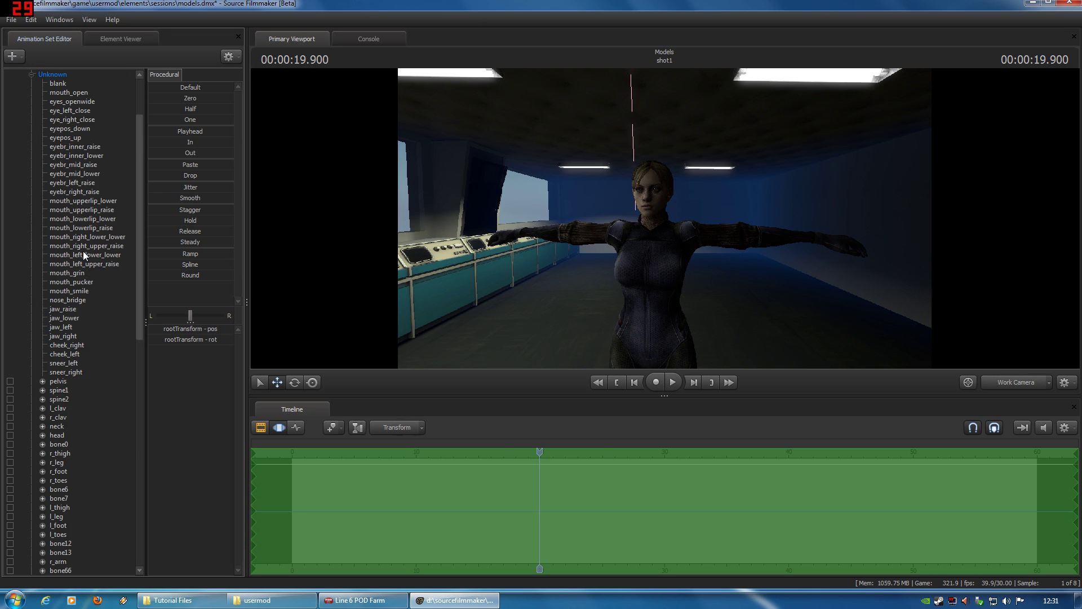
scroll(83, 252, down, 3)
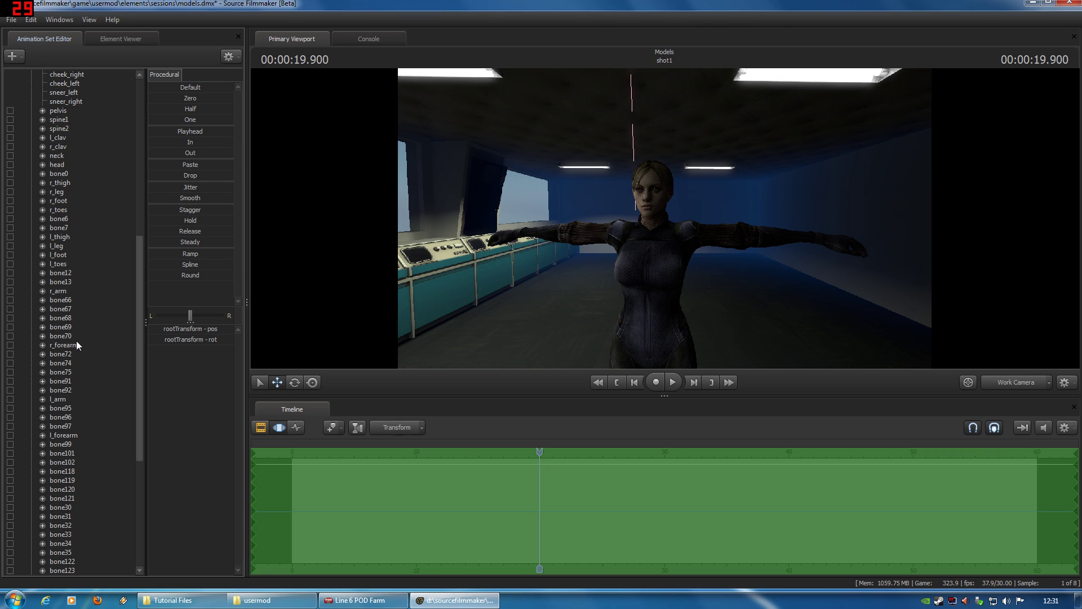
click(58, 291)
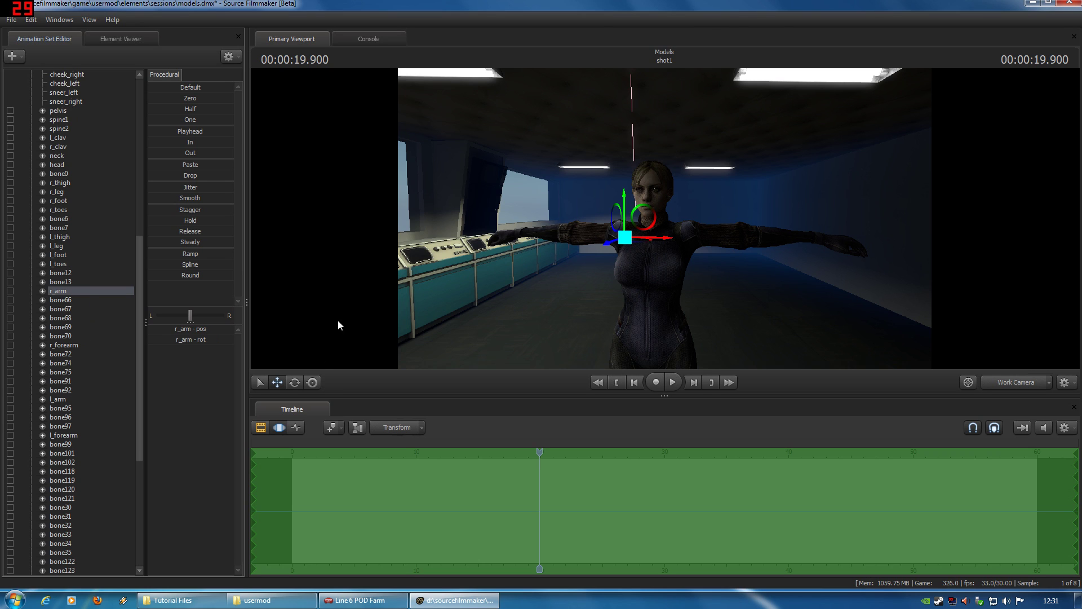
Rotate re5_jill1's r_arm bone so the arm hangs down at her side.
click(294, 382)
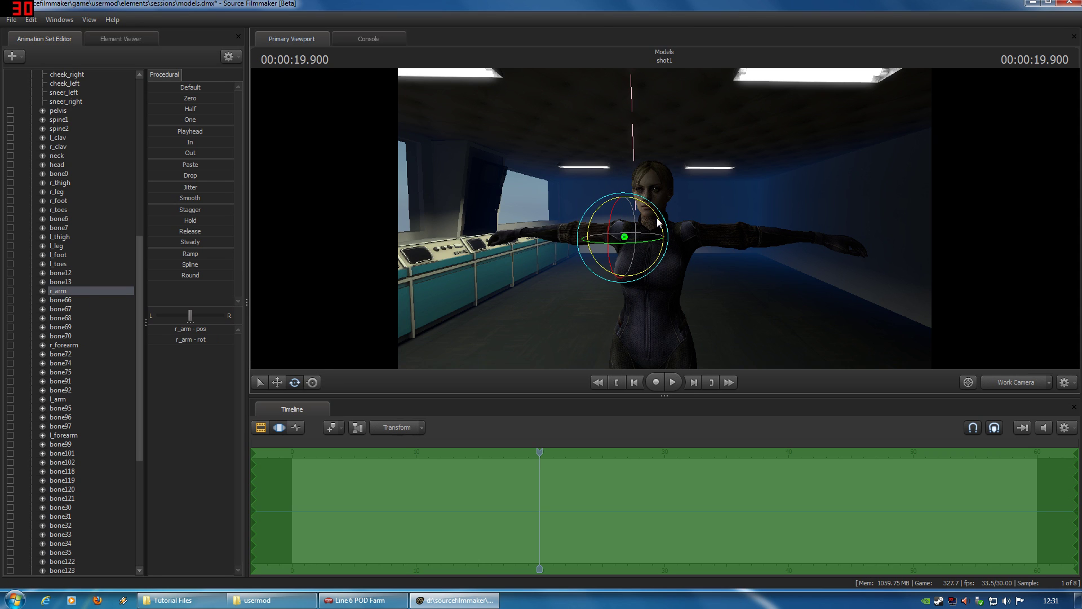
drag(658, 221, 597, 205)
Try rotating bone13 near re5_jill1's hips, and rotate her l_thigh bone slightly.
key(s)
drag(692, 258, 664, 217)
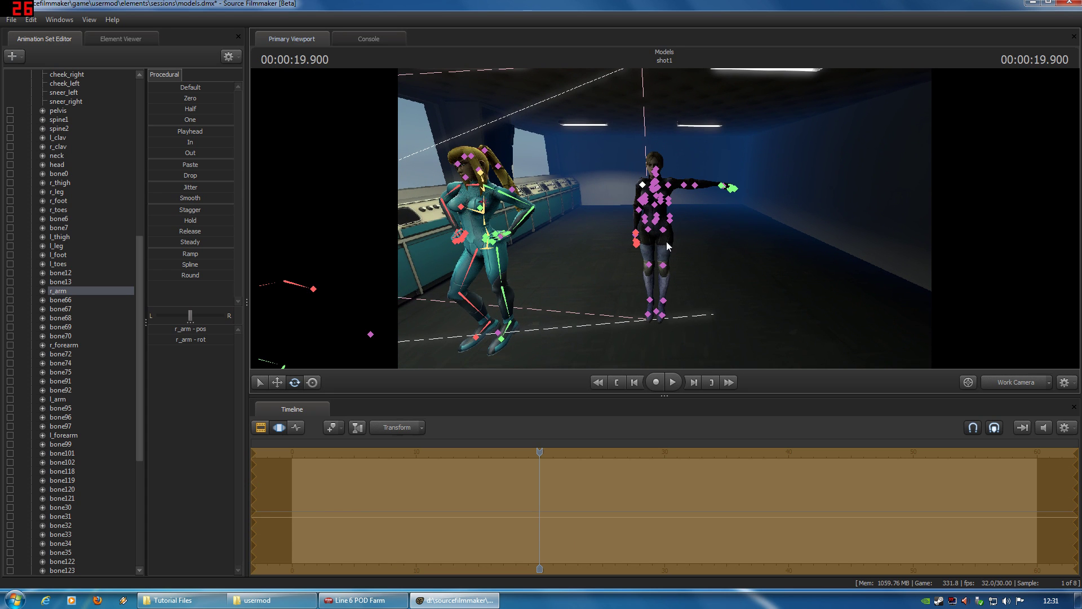
ctrl+click(663, 235)
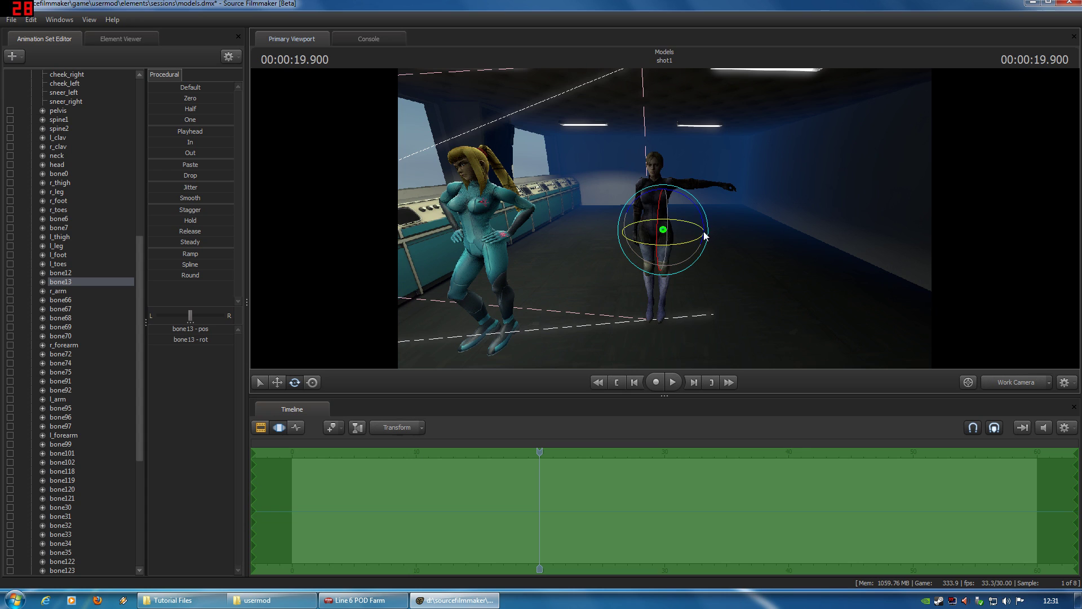
drag(704, 237, 609, 274)
click(59, 237)
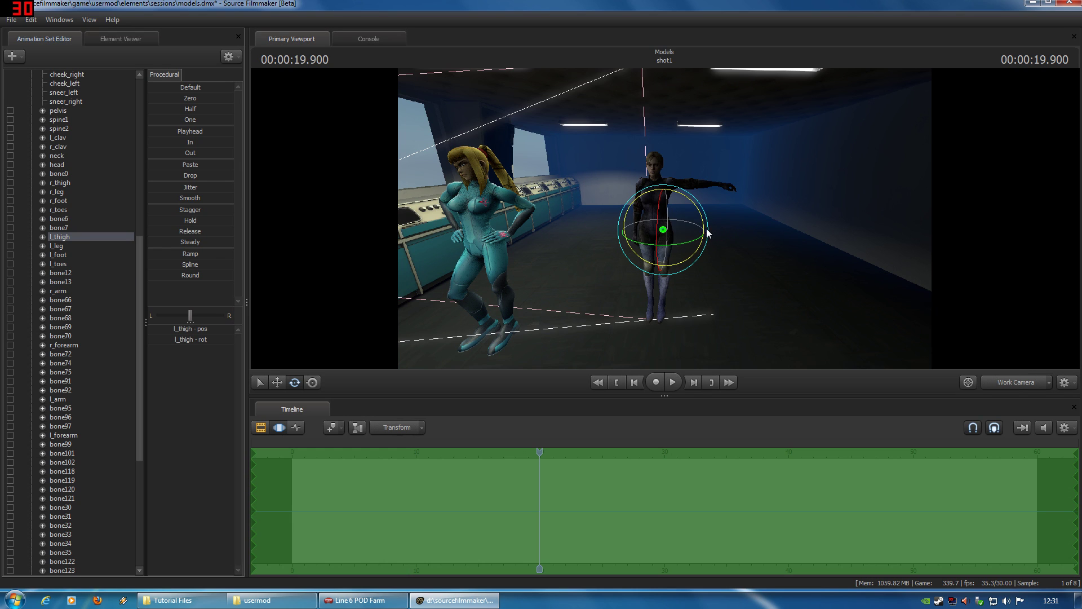
drag(702, 225, 654, 234)
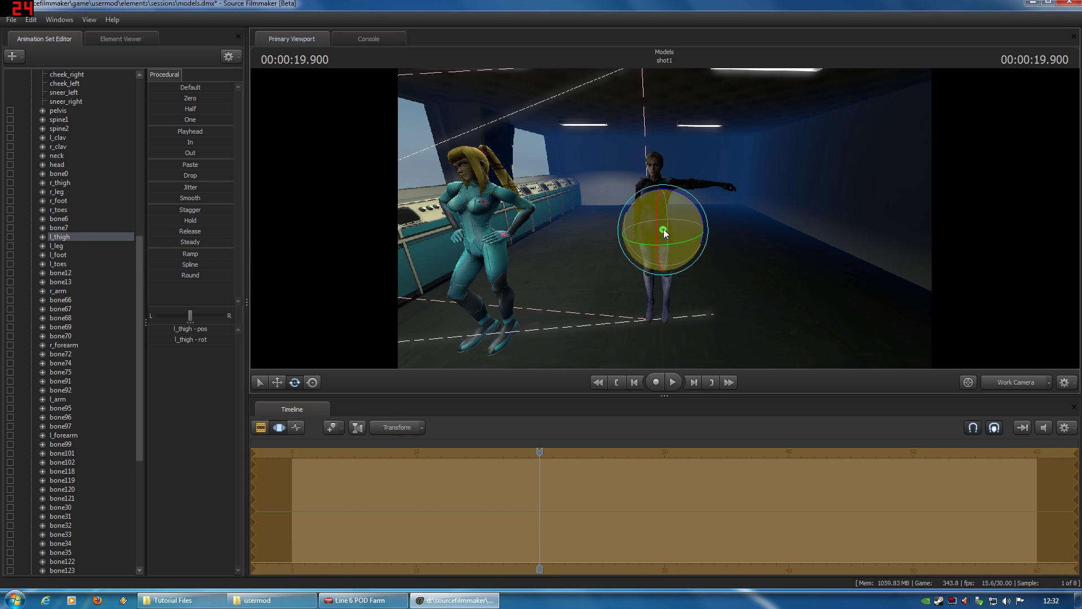
Try out the eyepos_down control on re5_jill1's face and undo the change.
key(w)
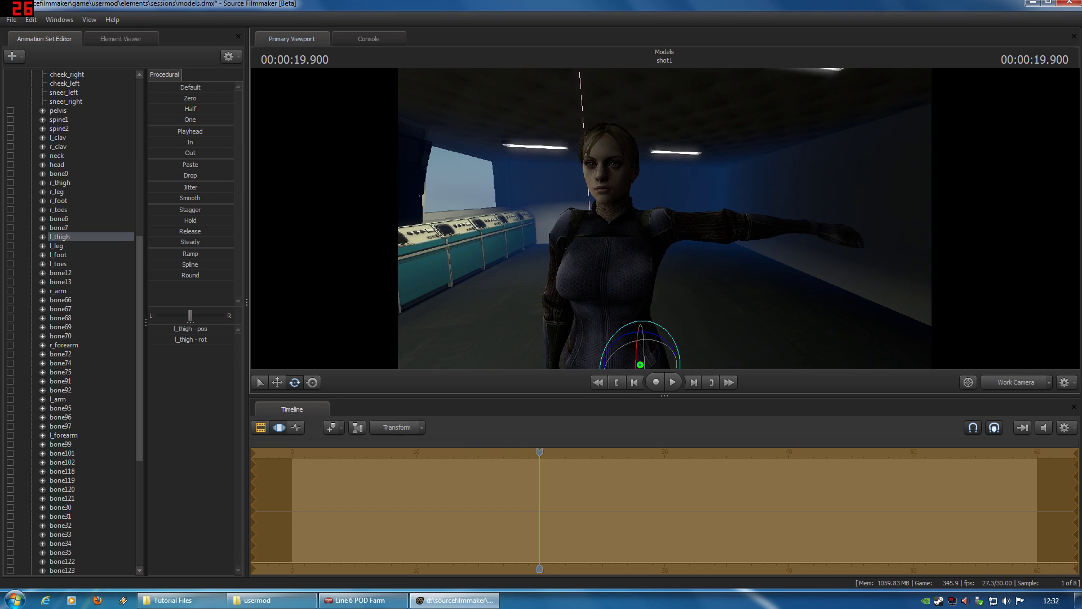
key(w)
scroll(94, 438, down, 9)
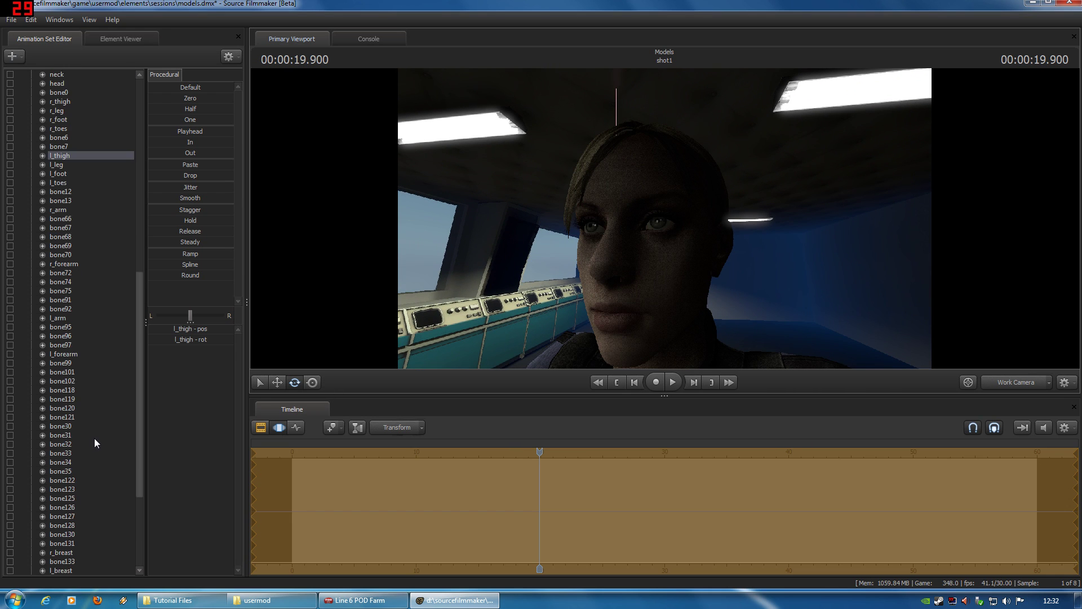
scroll(77, 468, up, 9)
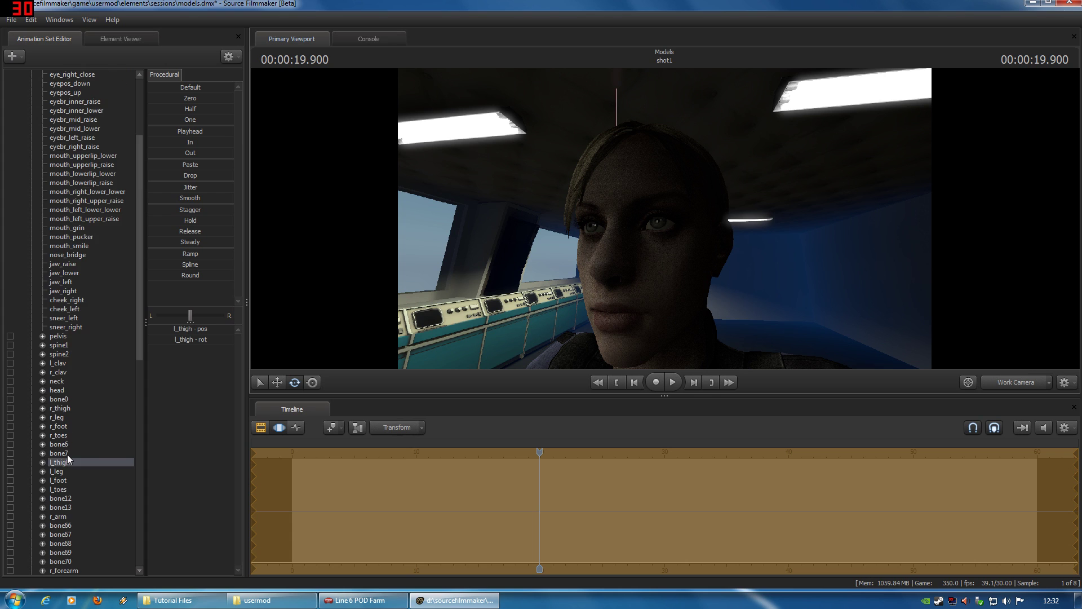
scroll(76, 304, up, 1)
click(85, 210)
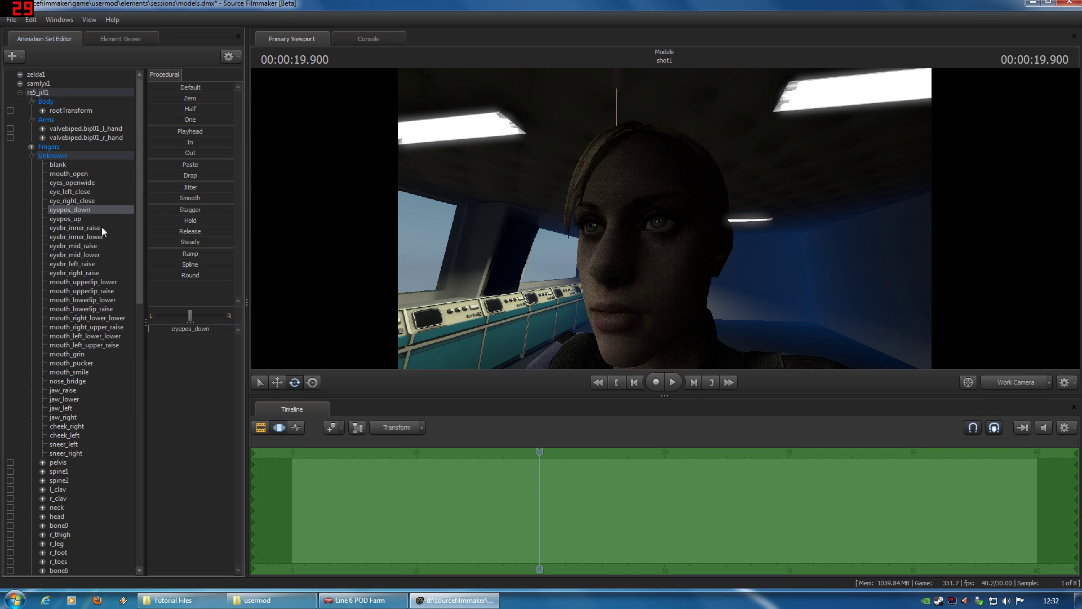
drag(199, 337, 229, 337)
key(ctrl+z)
Browse the sequences available to import for samlyx1 and close the list without applying any.
right_drag(426, 272, 427, 332)
drag(426, 333, 666, 223)
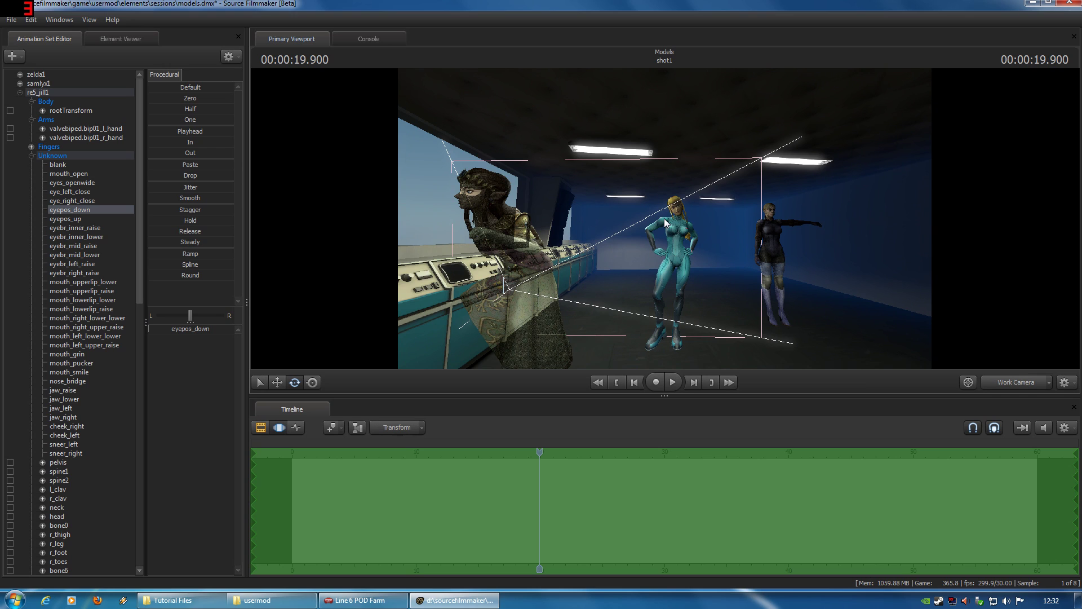
click(37, 83)
right_click(31, 88)
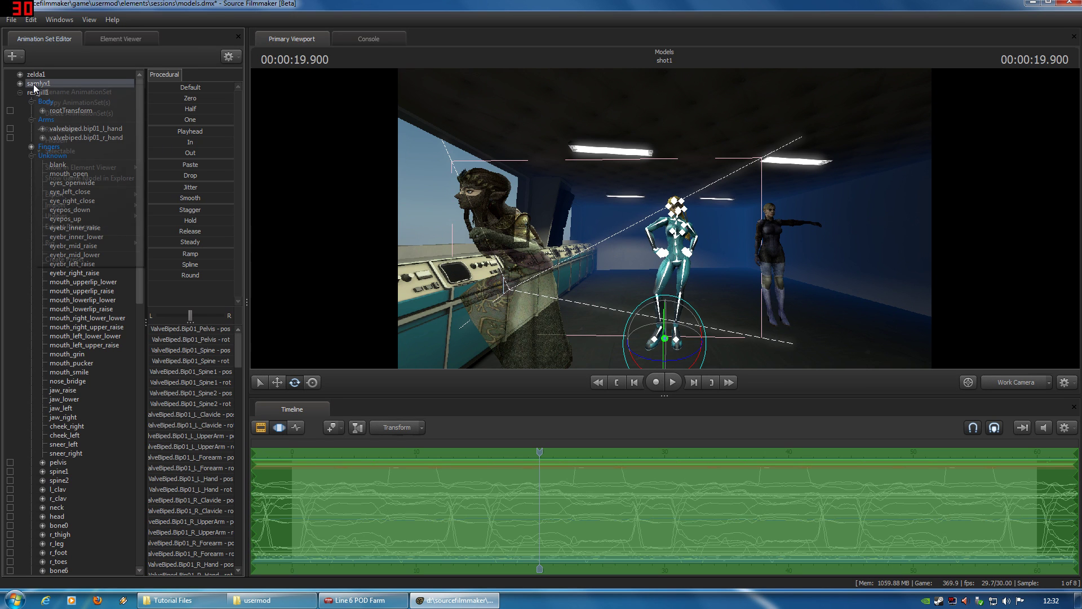
mouse_move(95, 205)
click(176, 217)
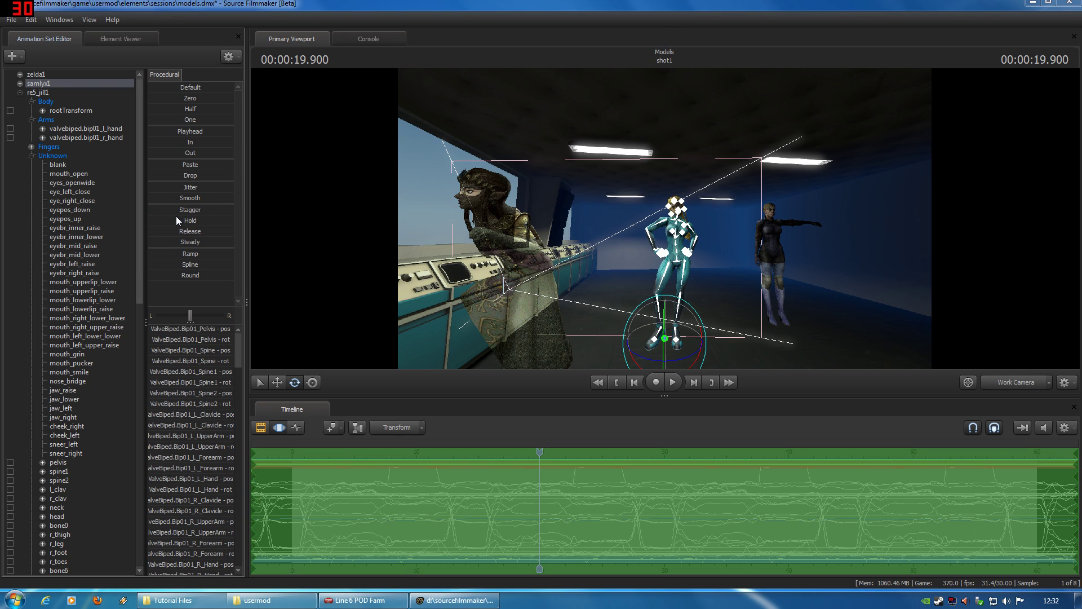
click(504, 324)
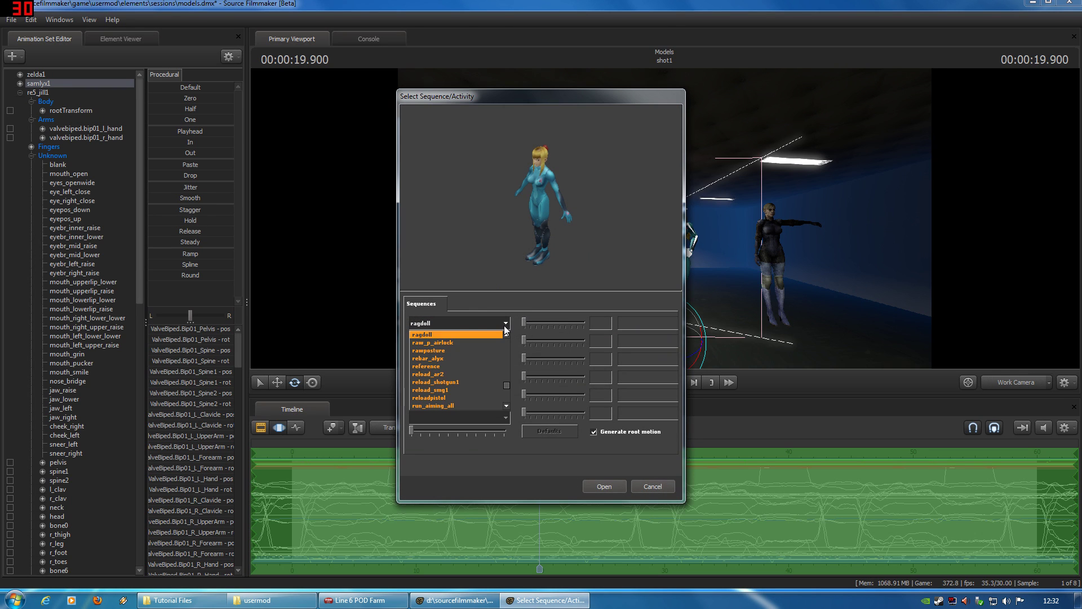
scroll(507, 387, up, 5)
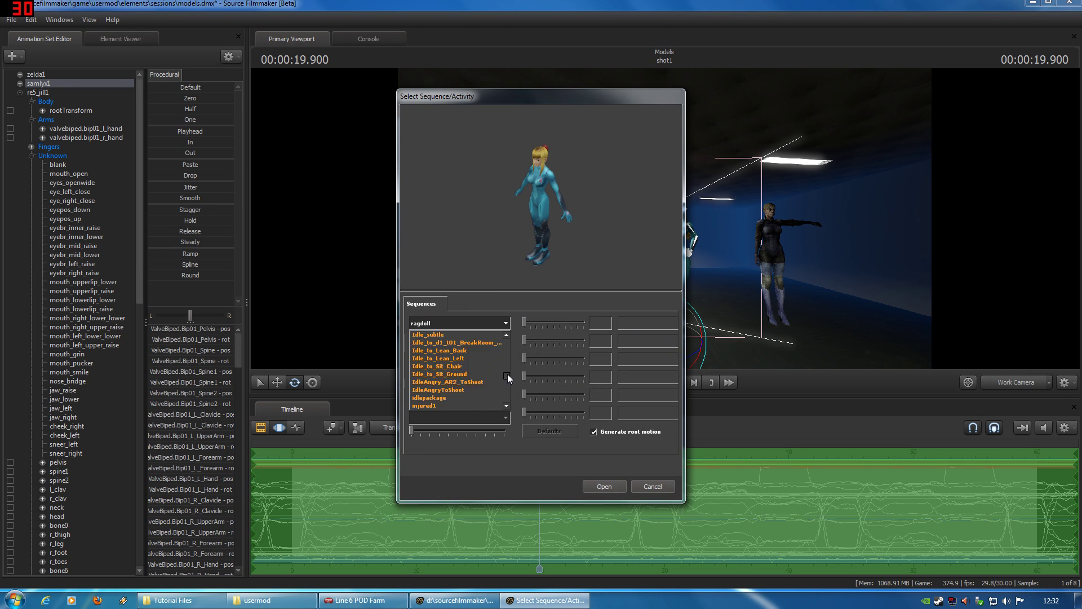
click(644, 486)
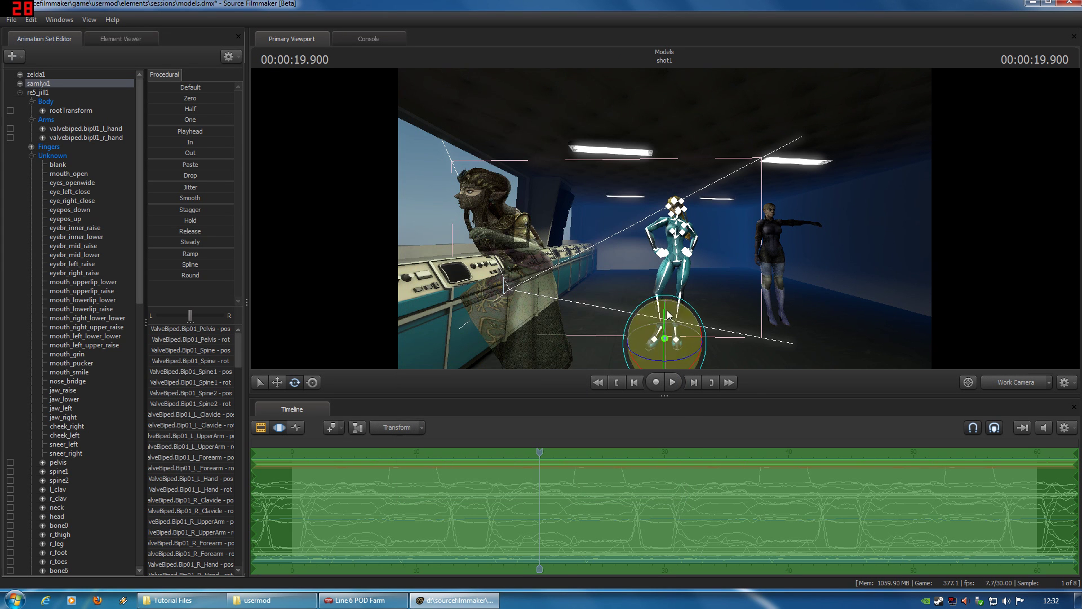
Clear the samlyx1 selection and save the models.dmx session.
key(w)
drag(713, 287, 713, 287)
key(ctrl)
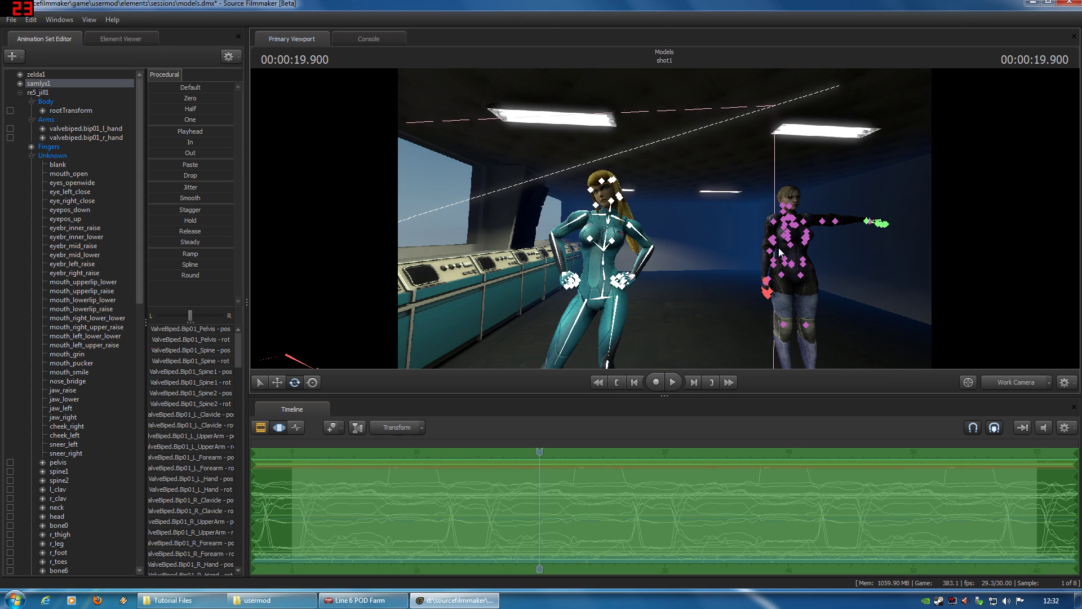
click(692, 296)
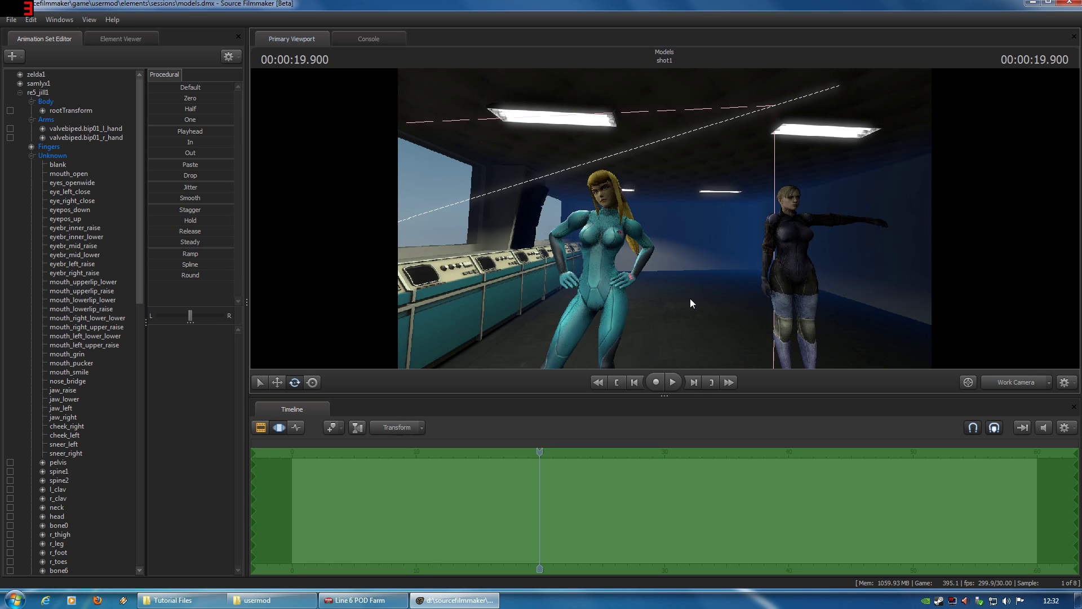
drag(690, 298, 683, 207)
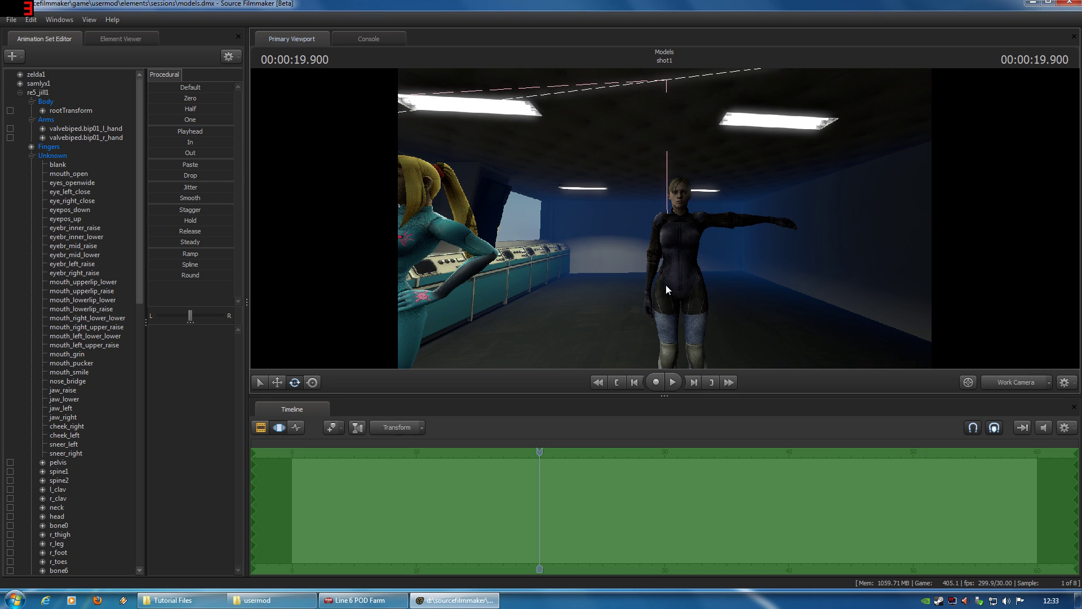
key(s)
drag(667, 286, 647, 287)
key(w)
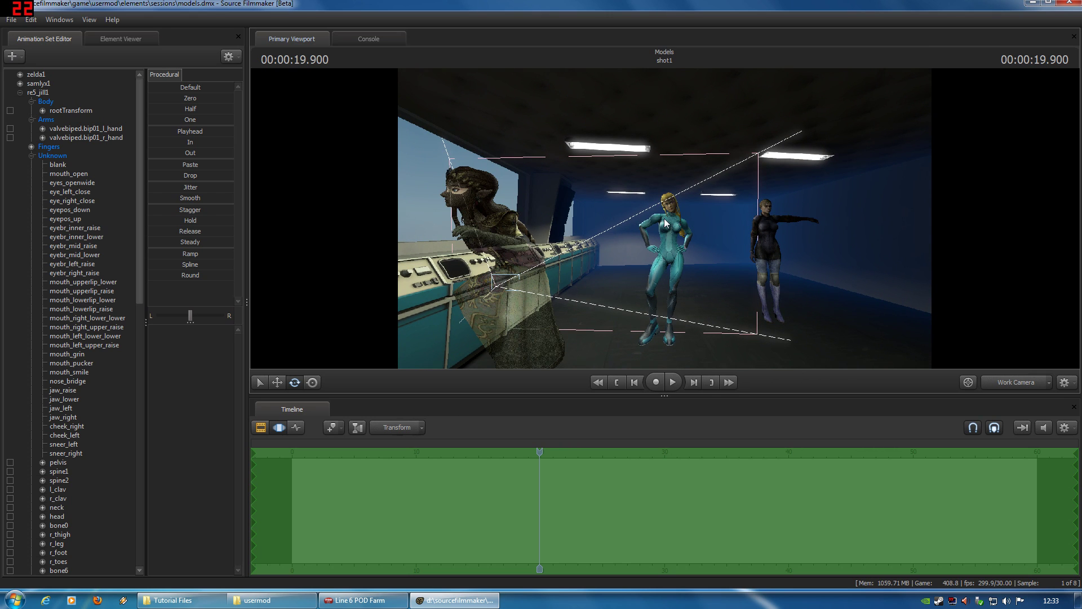